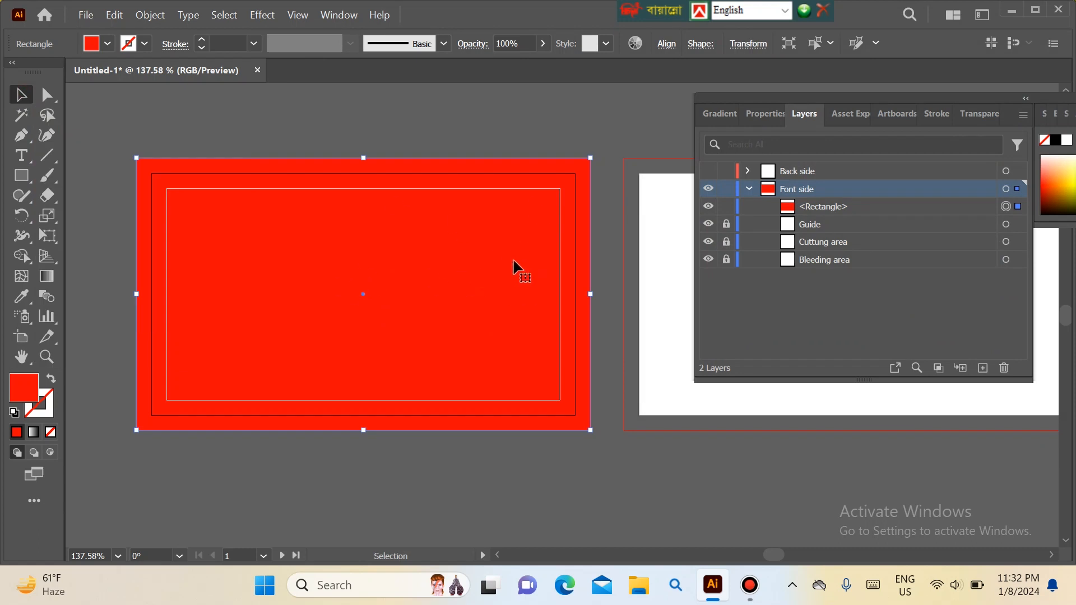
# Step: Paste the copied red rectangle onto the second artboard in the Back side layer, then hide that layer
pyautogui.moveTo(540, 280); pyautogui.dragTo(116, 272)
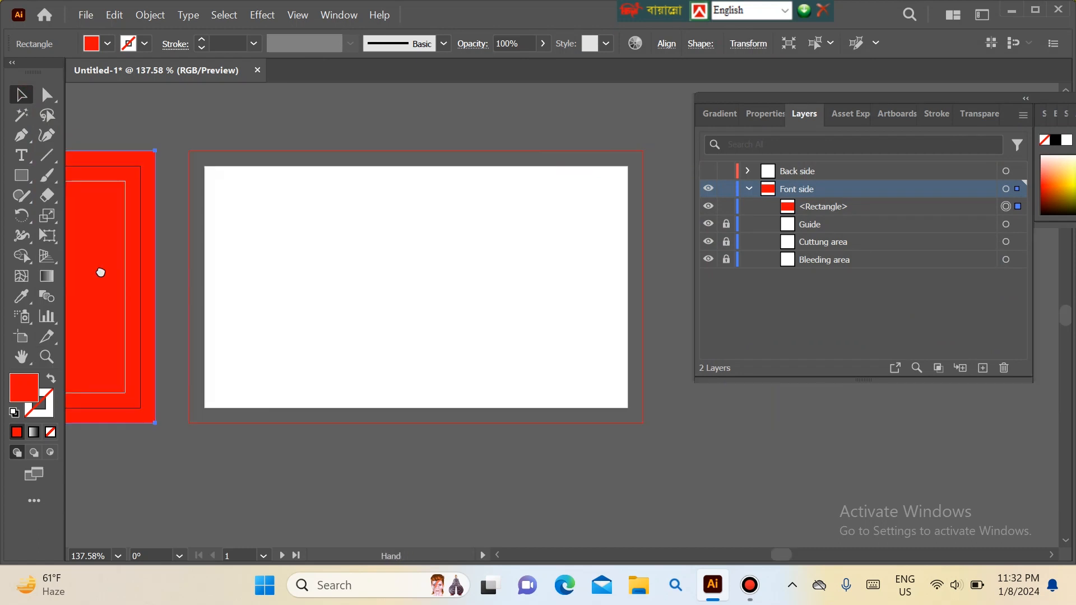
pyautogui.click(428, 283)
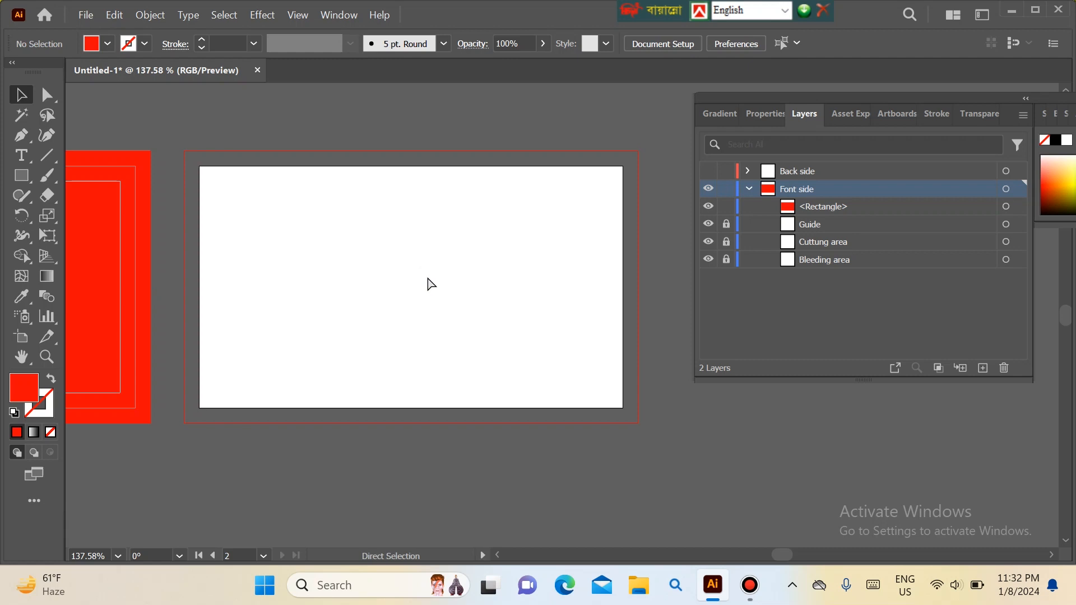
pyautogui.click(815, 173)
pyautogui.hotkey('ctrl', 'v')
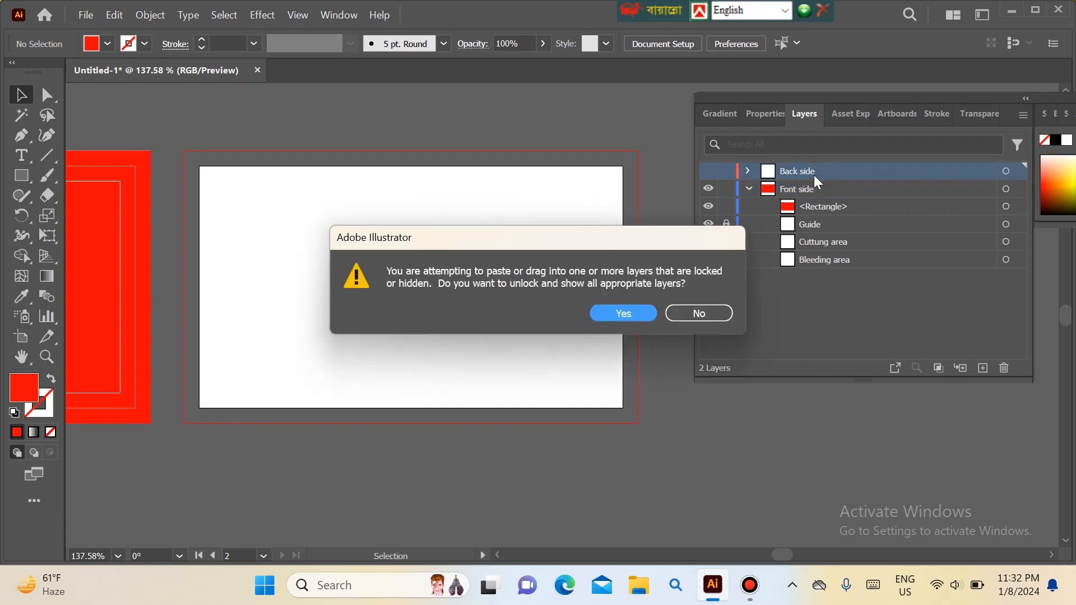
pyautogui.click(690, 312)
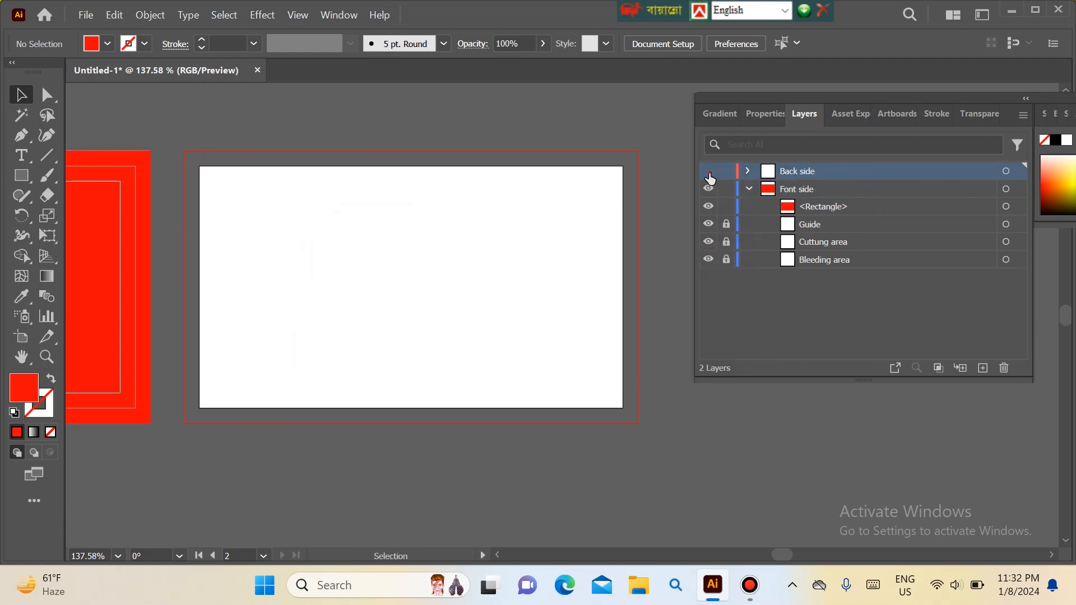
pyautogui.click(709, 171)
pyautogui.hotkey('ctrl', 'v')
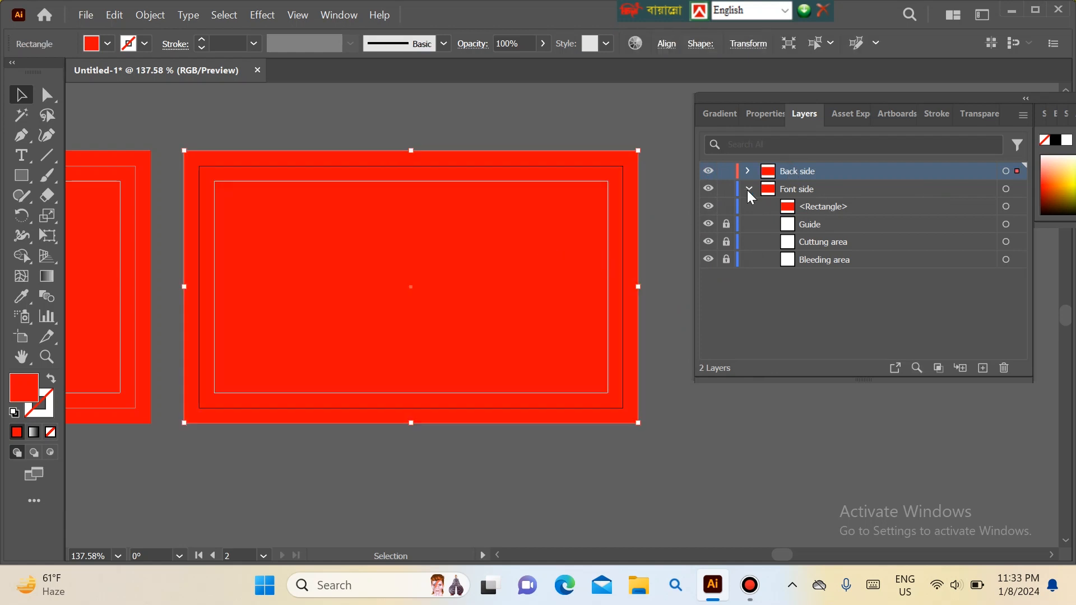
pyautogui.click(709, 173)
pyautogui.hscroll(-5, 771, 321)
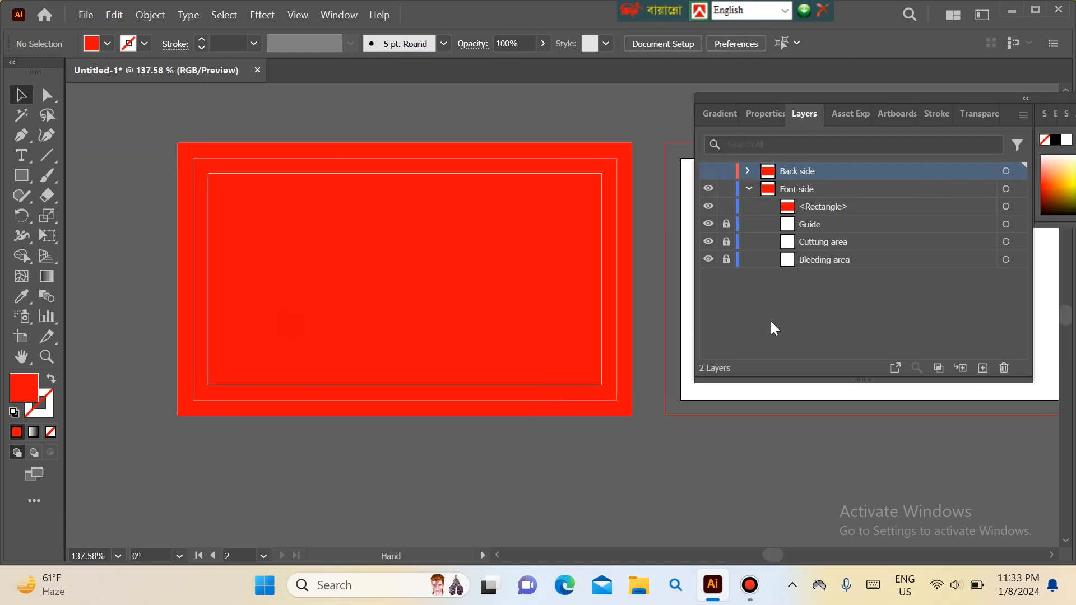
# Step: Rename the red rectangle in the Font side layer as Background and lock it
pyautogui.doubleClick(829, 212)
pyautogui.write('Backg')
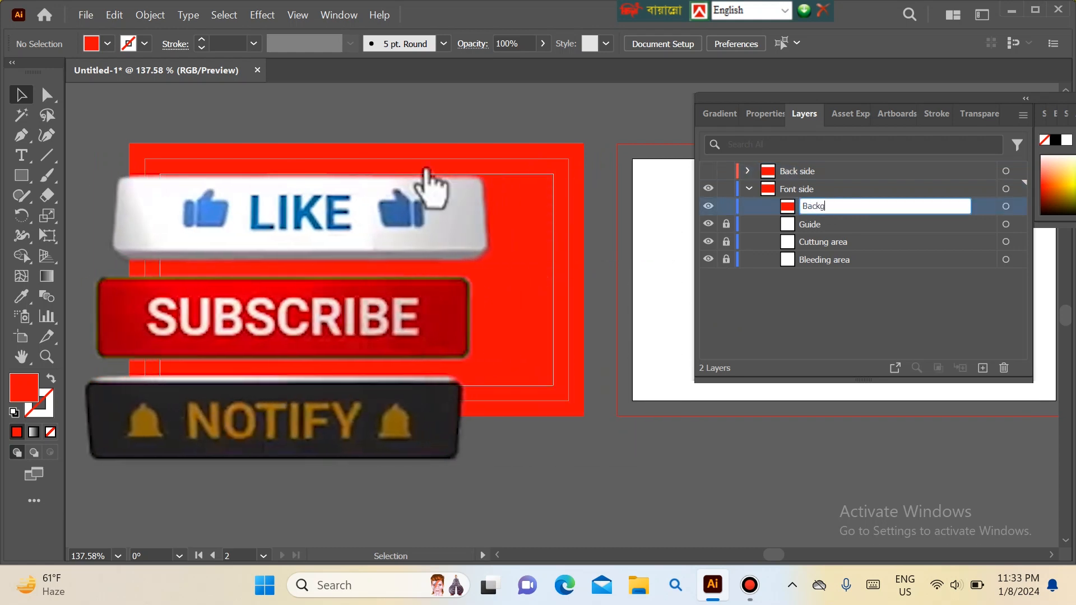
pyautogui.write('round')
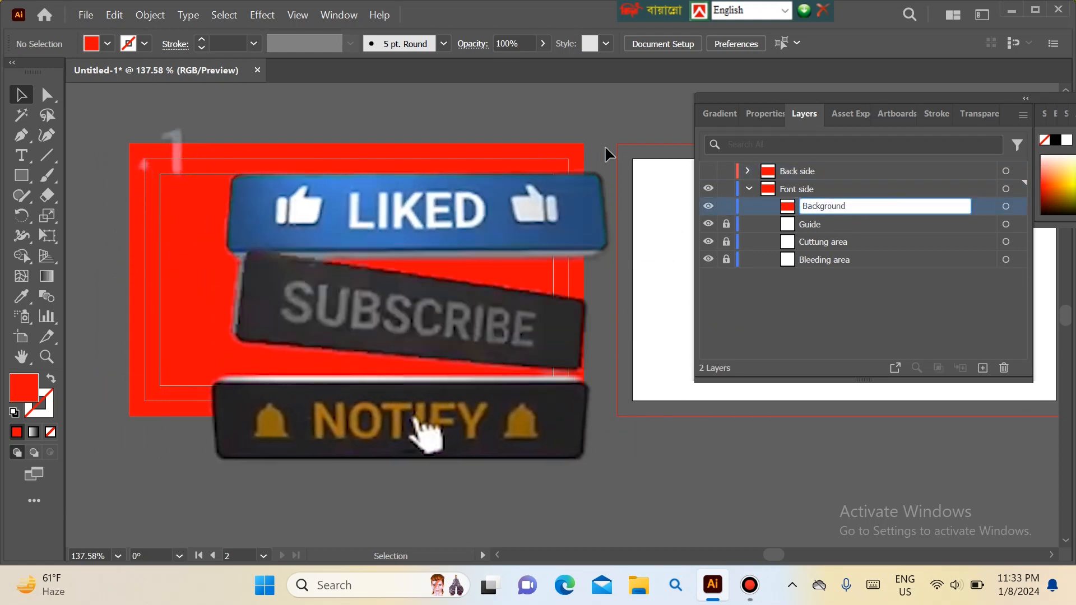
pyautogui.click(726, 206)
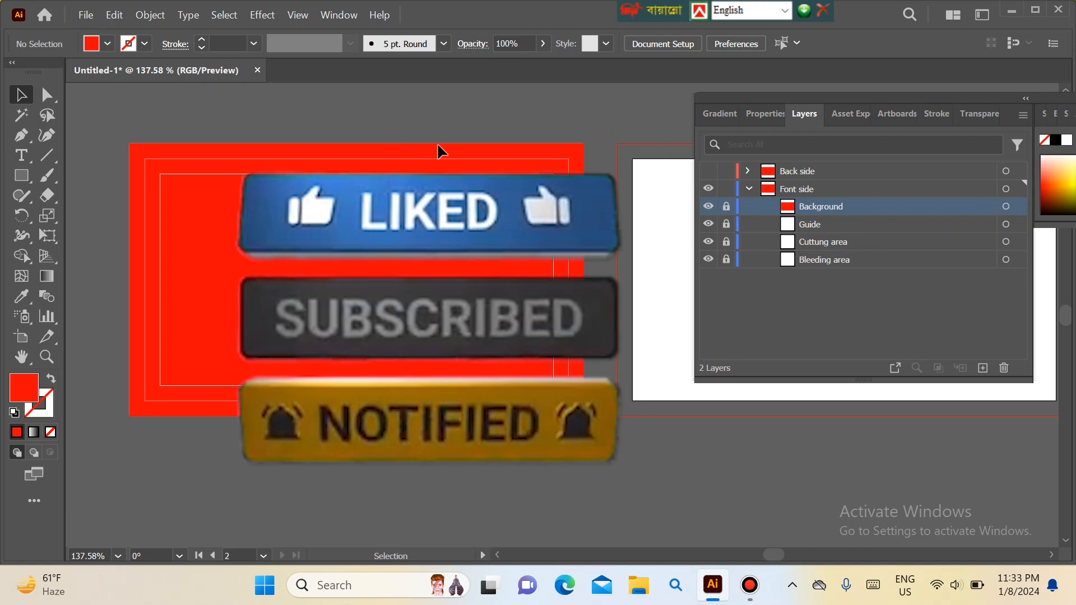
# Step: Draw a wide pill-shaped rounded rectangle across the middle of the front card and fill it with white
pyautogui.moveTo(20, 173); pyautogui.dragTo(73, 194)
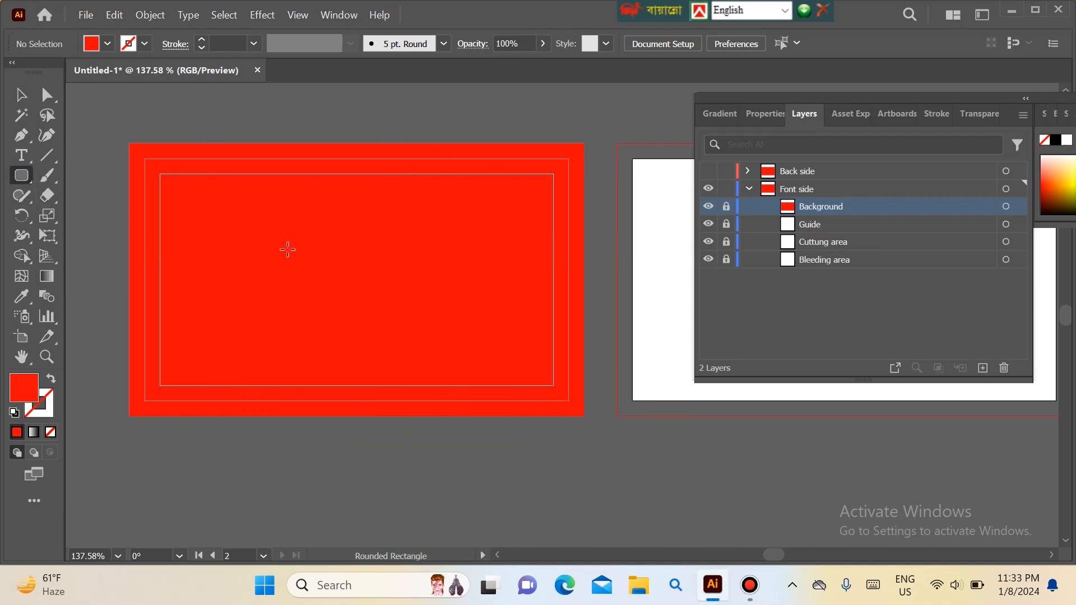
pyautogui.moveTo(278, 240); pyautogui.dragTo(482, 280)
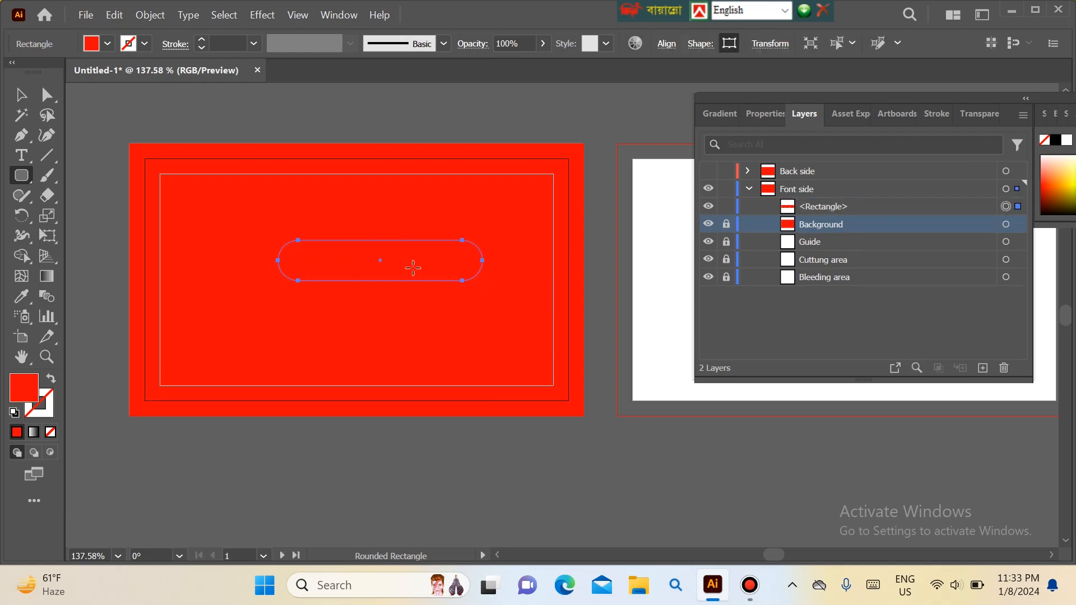
pyautogui.click(95, 45)
pyautogui.click(35, 70)
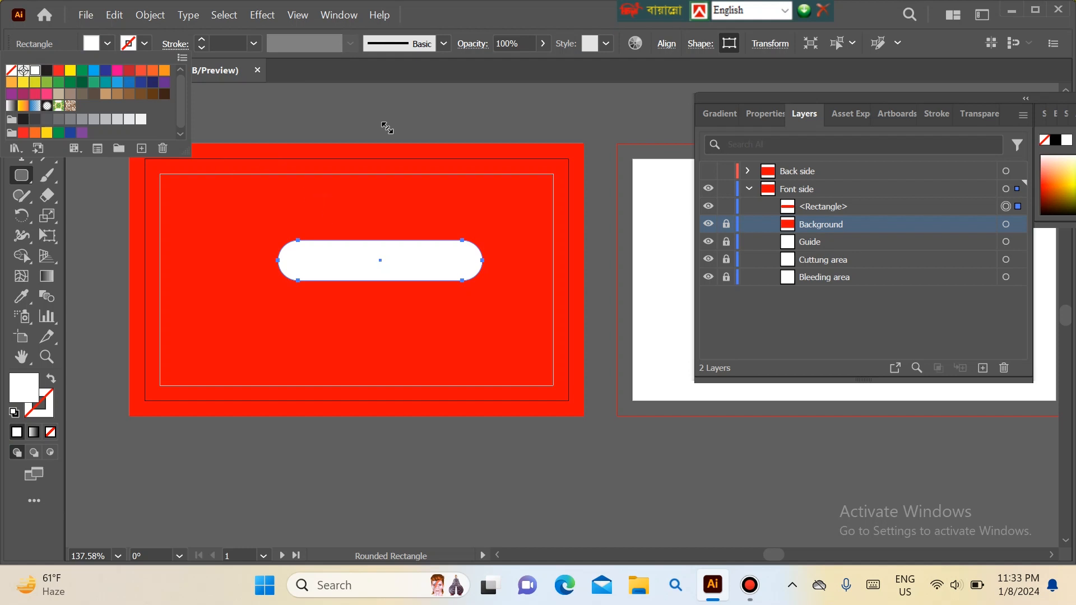
pyautogui.press('Escape')
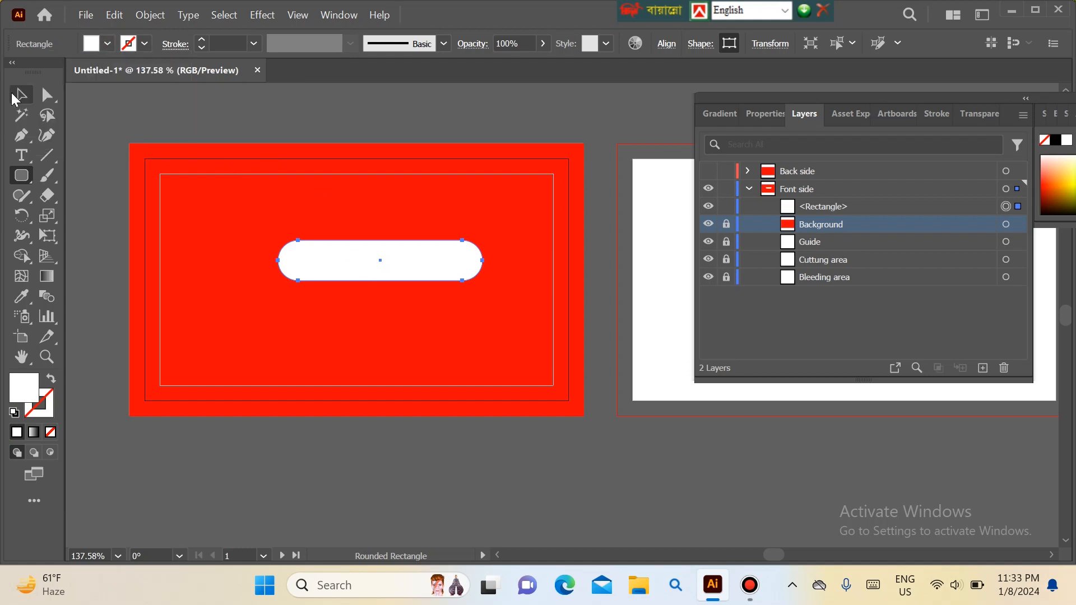
# Step: Enlarge the white rounded rectangle and reposition it near the middle of the front card
pyautogui.press('v')
pyautogui.moveTo(383, 260); pyautogui.dragTo(365, 251)
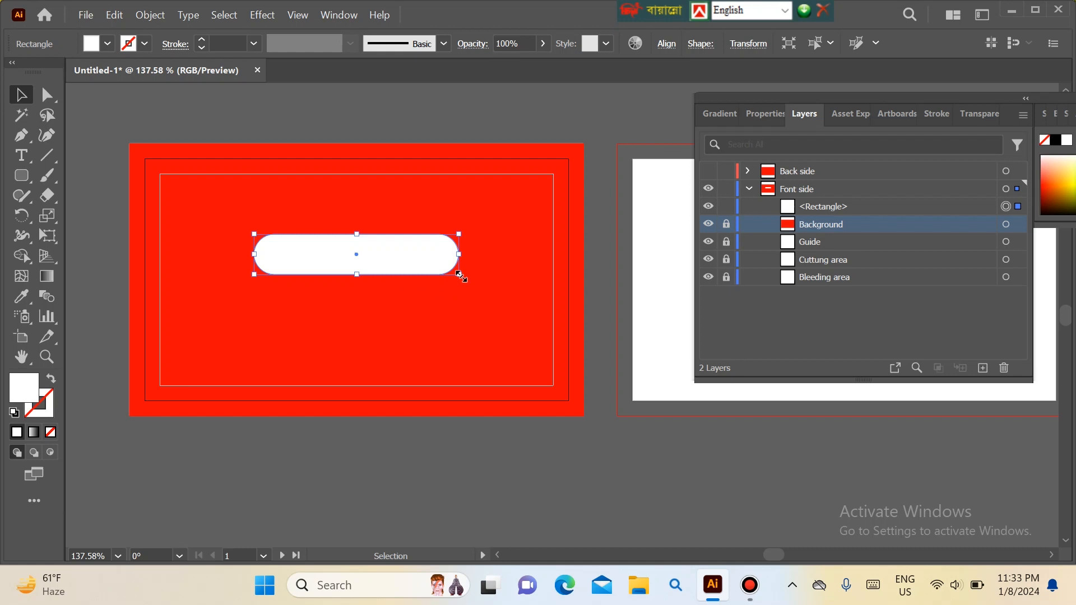
pyautogui.moveTo(459, 276); pyautogui.dragTo(487, 283)
pyautogui.moveTo(418, 251); pyautogui.dragTo(417, 260)
pyautogui.moveTo(356, 281); pyautogui.dragTo(389, 253)
# Step: Center the white rounded rectangle horizontally and vertically on the artboard, and nudge it upward above the card's center
pyautogui.click(666, 43)
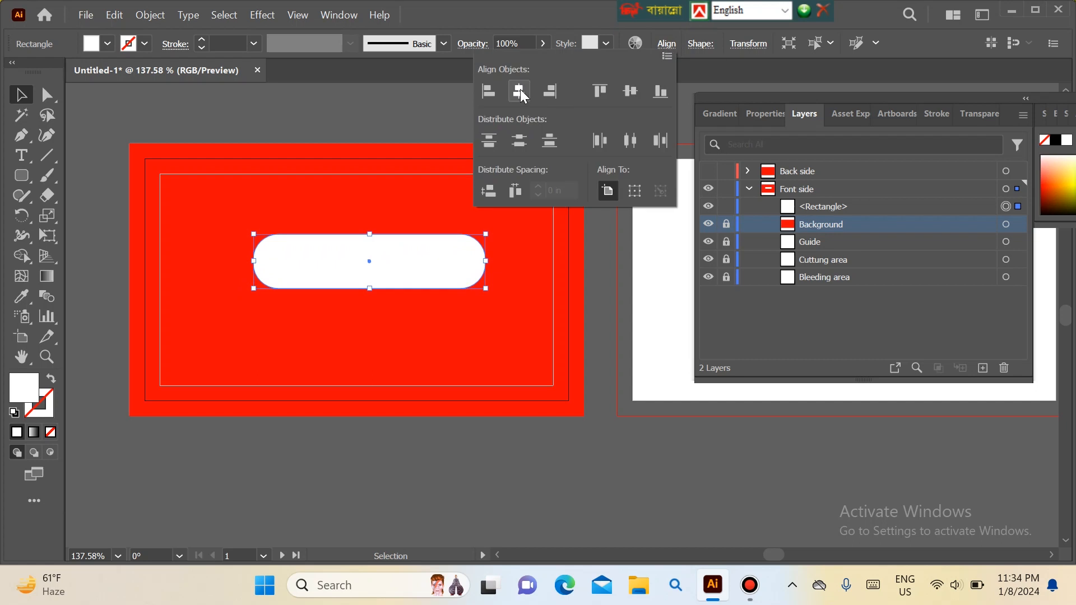
pyautogui.click(519, 90)
pyautogui.click(628, 91)
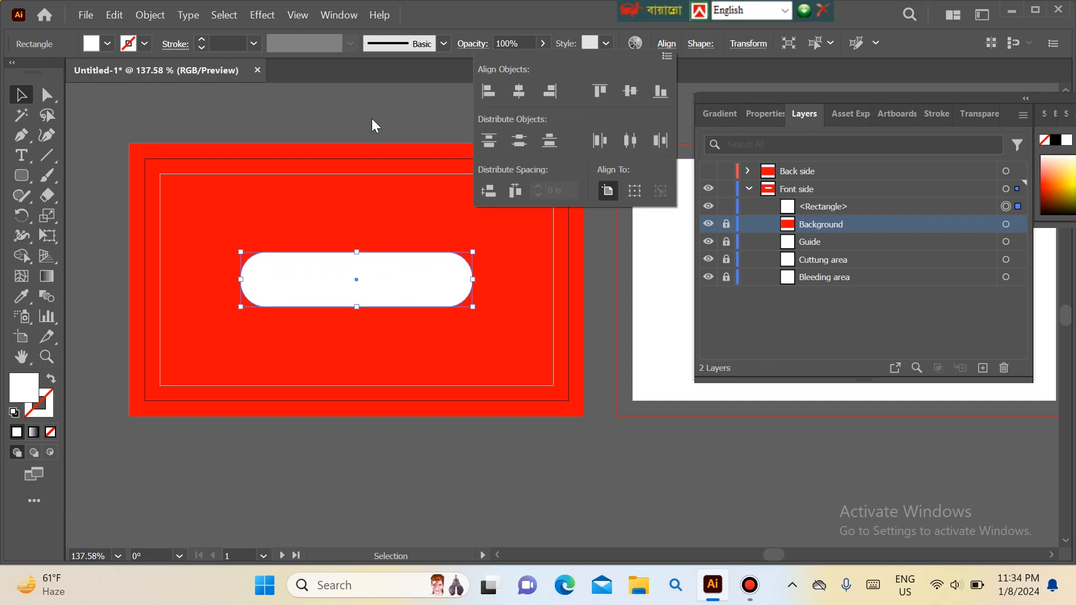
pyautogui.click(372, 119)
pyautogui.hotkey('shift', 'Up')
pyautogui.hotkey('shift', 'Up')
pyautogui.hotkey('shift', 'Up')
pyautogui.hotkey('shift', 'Up')
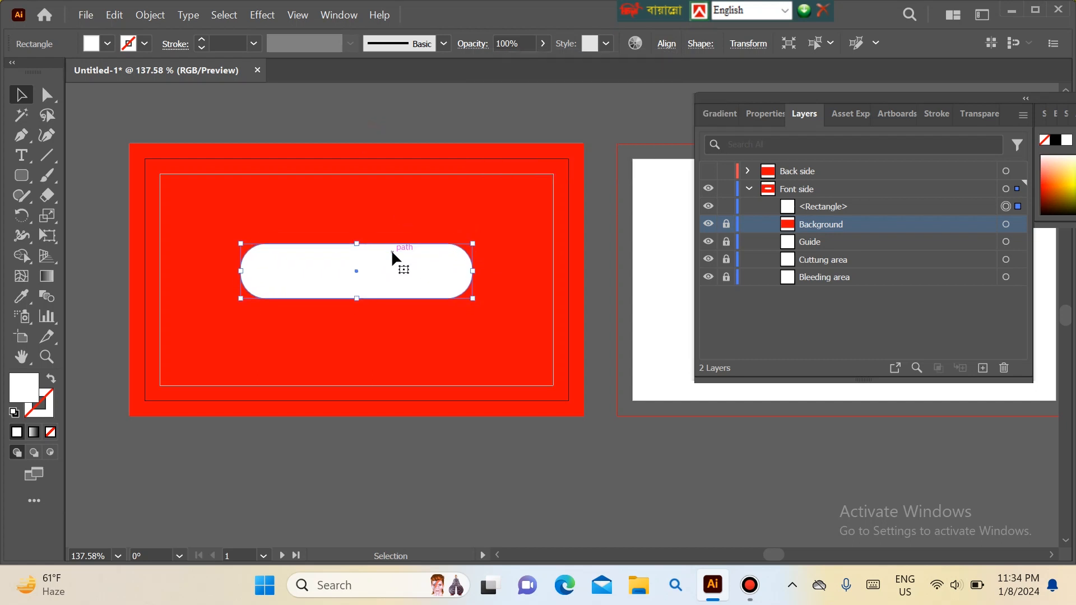
# Step: Duplicate the white rounded rectangle toward the card's lower-left corner and turn the copy into a narrow diagonal bar sloping down to the right
pyautogui.click(362, 216)
pyautogui.click(331, 253)
pyautogui.moveTo(335, 254); pyautogui.dragTo(220, 335)
pyautogui.moveTo(344, 304); pyautogui.dragTo(318, 399)
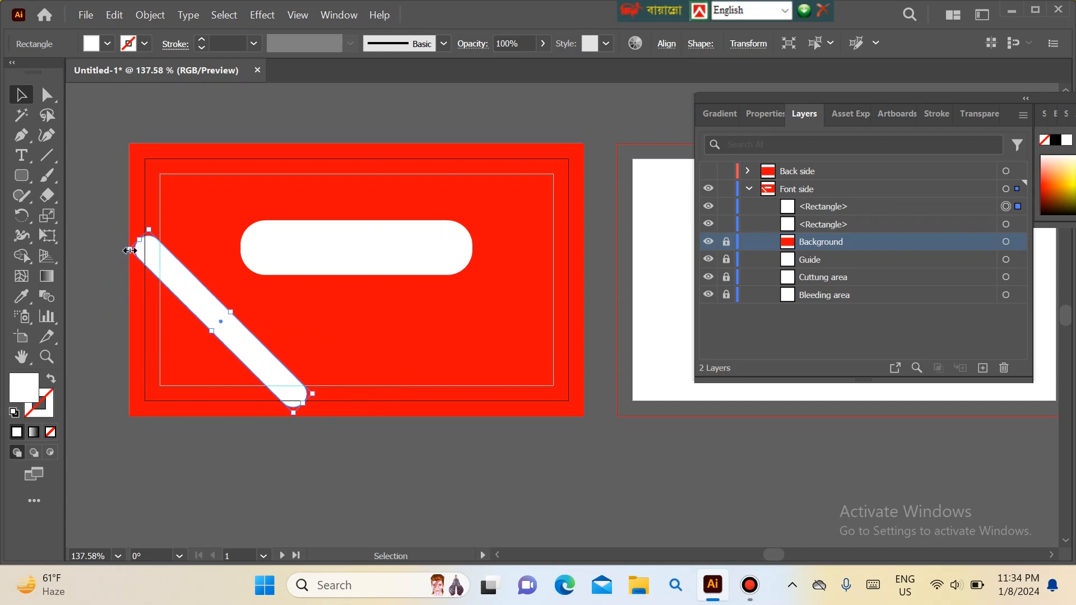
# Step: Adjust the diagonal bar's length, angle and position so its ends meet the left and bottom edges of the cutting area
pyautogui.moveTo(133, 251); pyautogui.dragTo(137, 248)
pyautogui.moveTo(139, 240); pyautogui.dragTo(153, 252)
pyautogui.moveTo(193, 303); pyautogui.dragTo(191, 288)
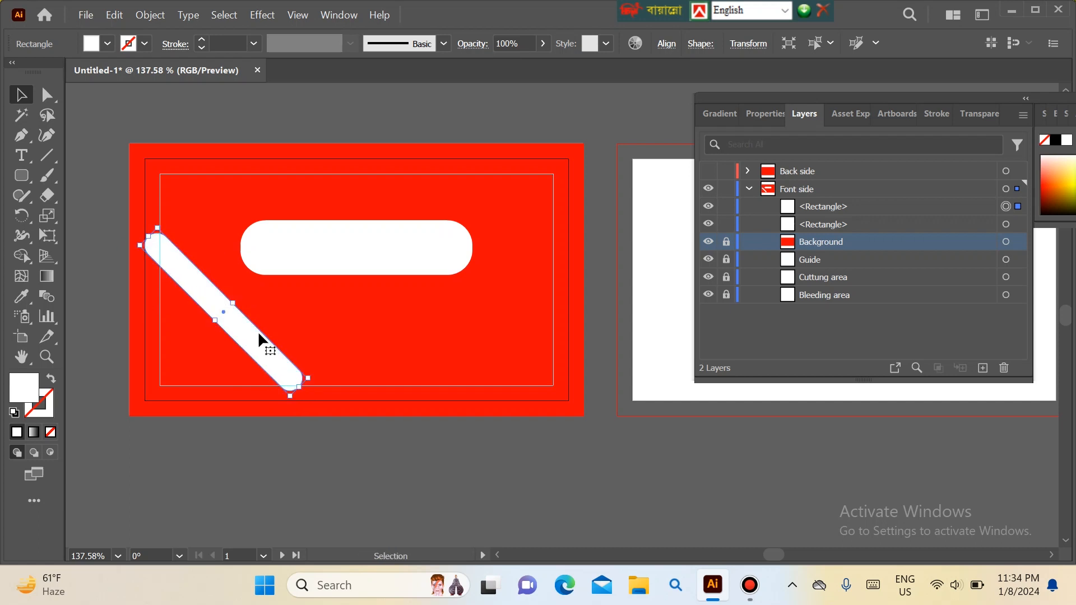
pyautogui.moveTo(298, 386); pyautogui.dragTo(289, 377)
pyautogui.moveTo(240, 322)
pyautogui.mouseDown()
pyautogui.moveTo(244, 331)
pyautogui.moveTo(227, 332)
pyautogui.moveTo(241, 332)
pyautogui.mouseUp()
pyautogui.moveTo(306, 380); pyautogui.dragTo(283, 392)
pyautogui.moveTo(201, 291); pyautogui.dragTo(193, 291)
pyautogui.click(113, 185)
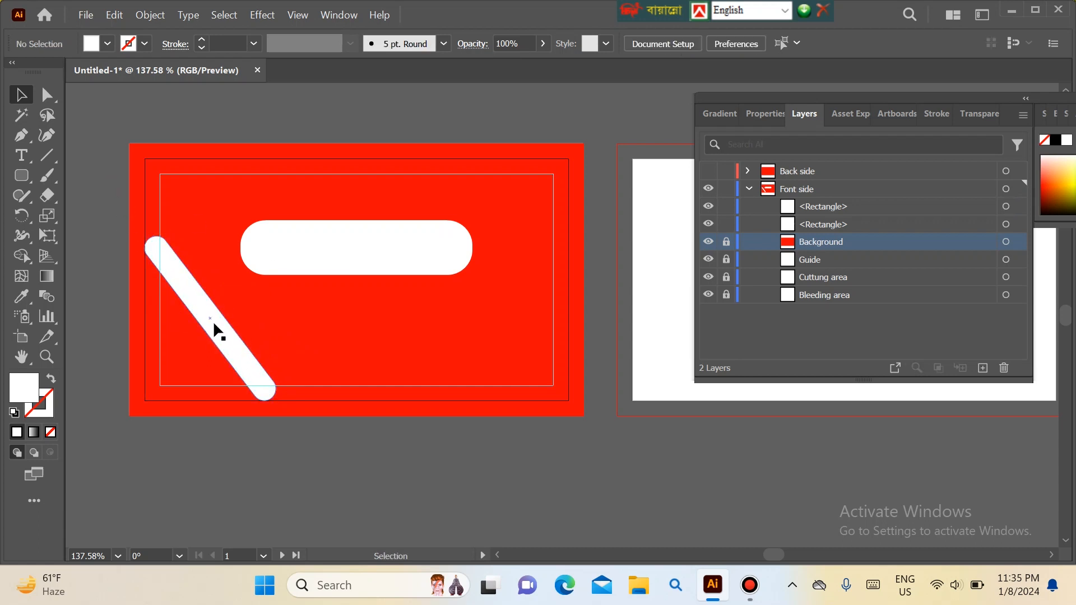
# Step: Duplicate the diagonal bar toward the lower-left corner and shrink the copy to a shorter parallel bar inside the cutting area
pyautogui.moveTo(213, 321); pyautogui.dragTo(188, 340)
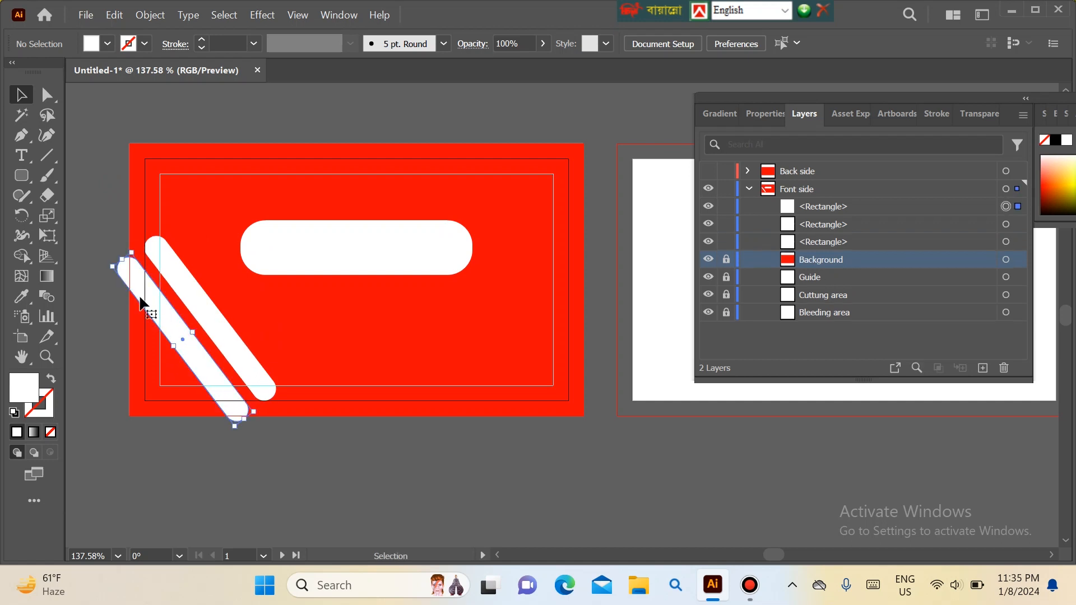
pyautogui.hotkey('ctrl', '=')
pyautogui.hotkey('ctrl', '=')
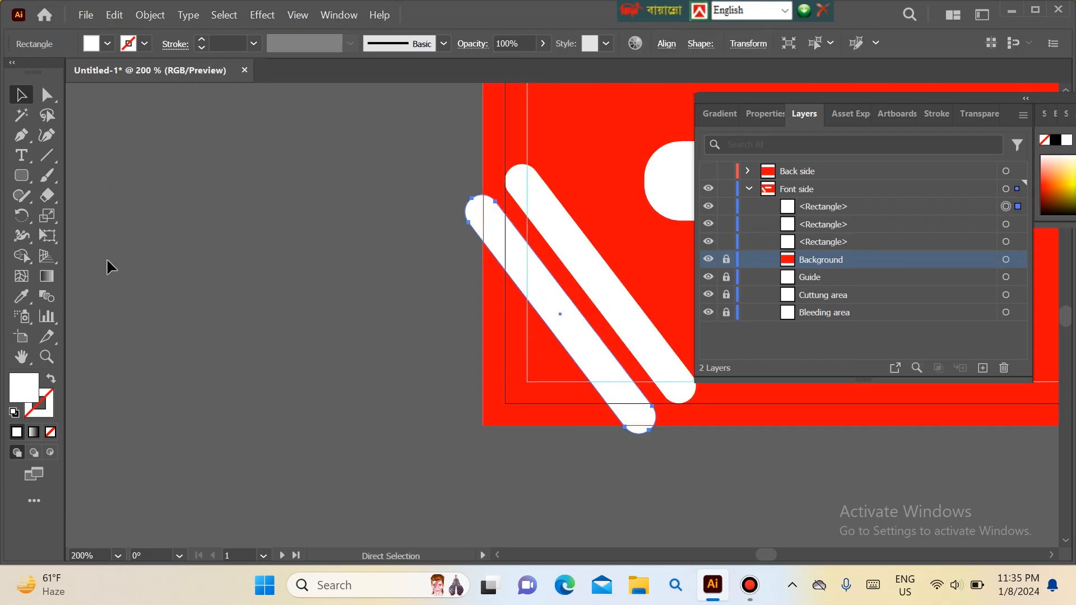
pyautogui.moveTo(542, 296); pyautogui.dragTo(247, 396)
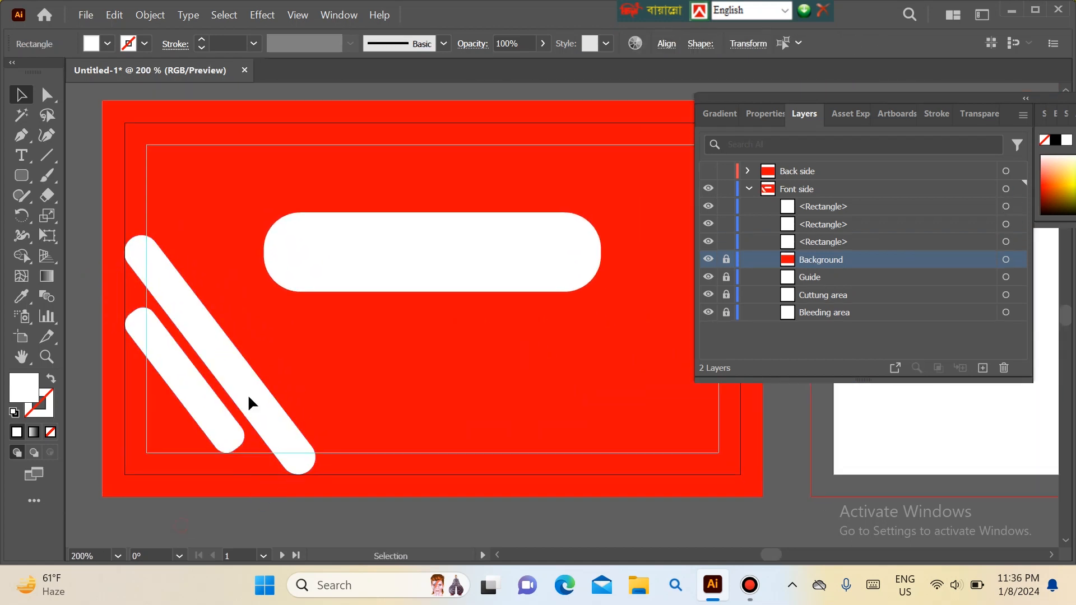
# Step: Fill the longer diagonal bar with black
pyautogui.click(250, 377)
pyautogui.click(86, 45)
pyautogui.click(45, 71)
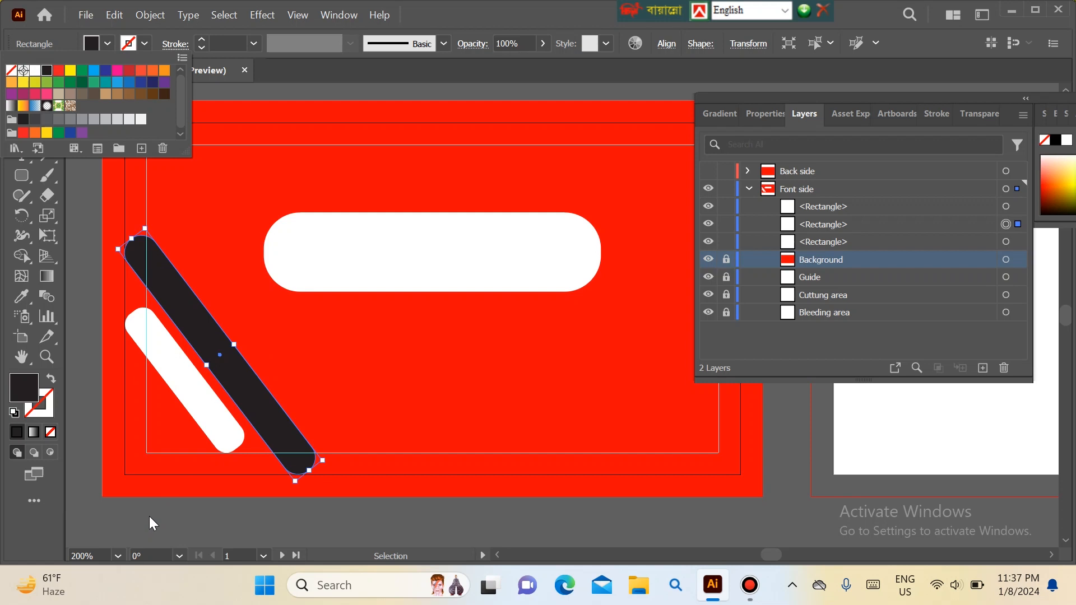
pyautogui.click(165, 71)
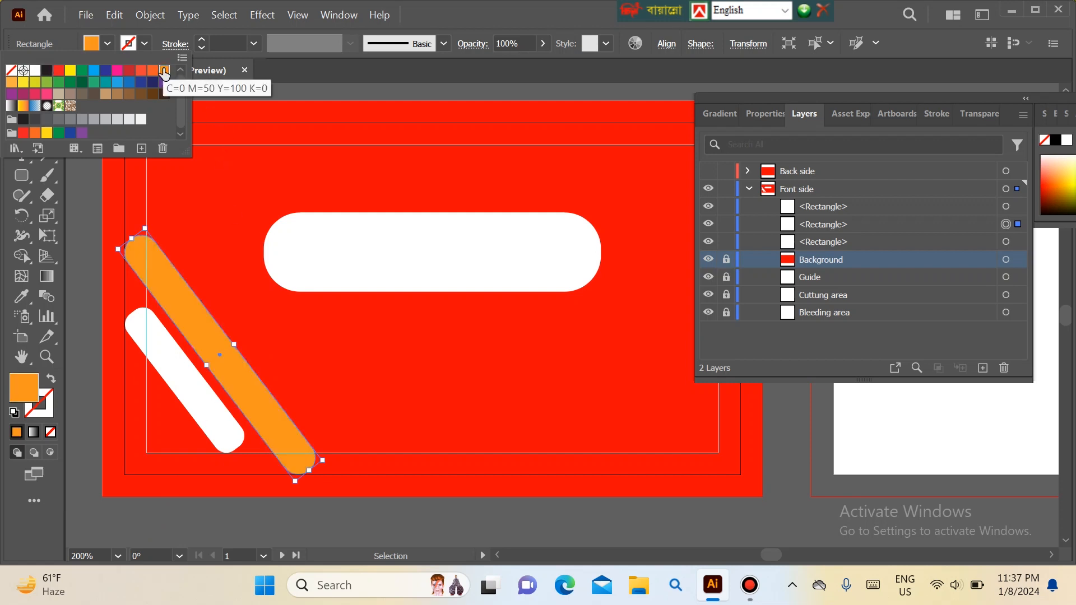
pyautogui.click(47, 70)
pyautogui.click(176, 503)
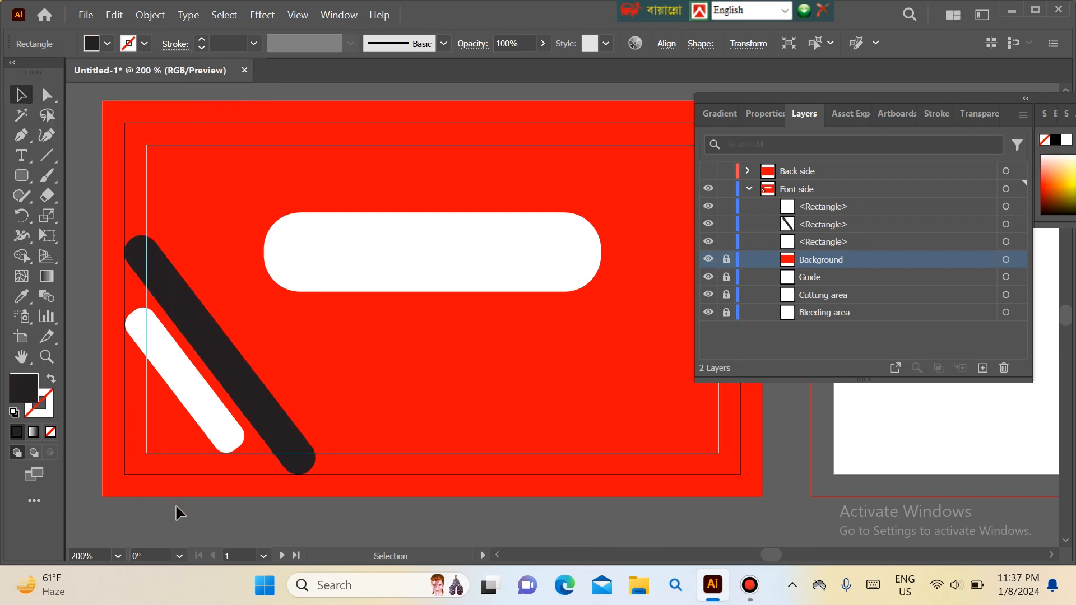
# Step: Group the black and white diagonal bars
pyautogui.click(245, 389)
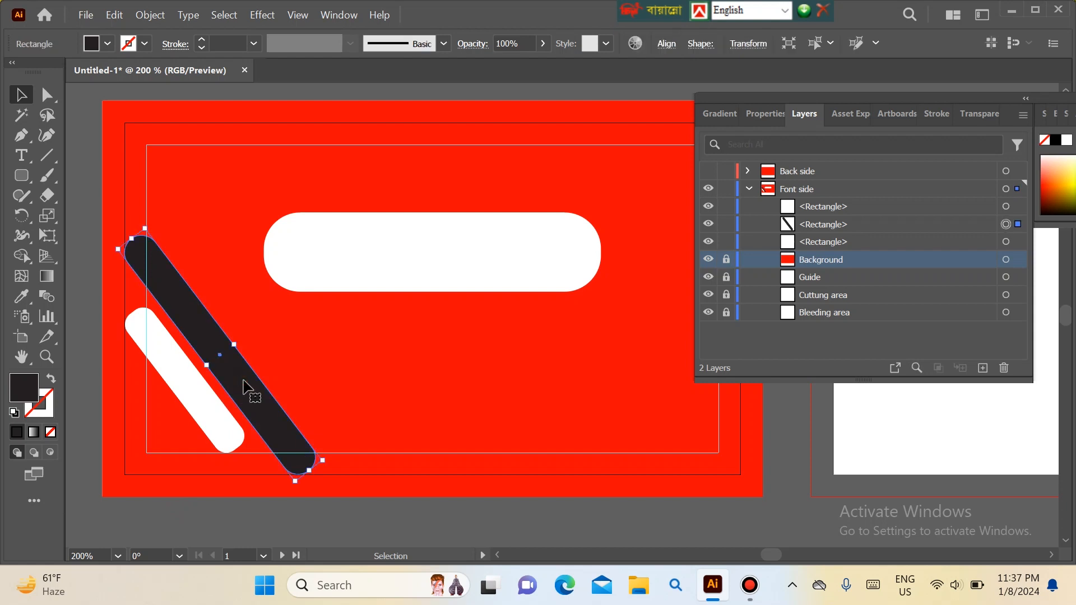
pyautogui.keyDown('shift'); pyautogui.click(204, 394); pyautogui.keyUp('shift')
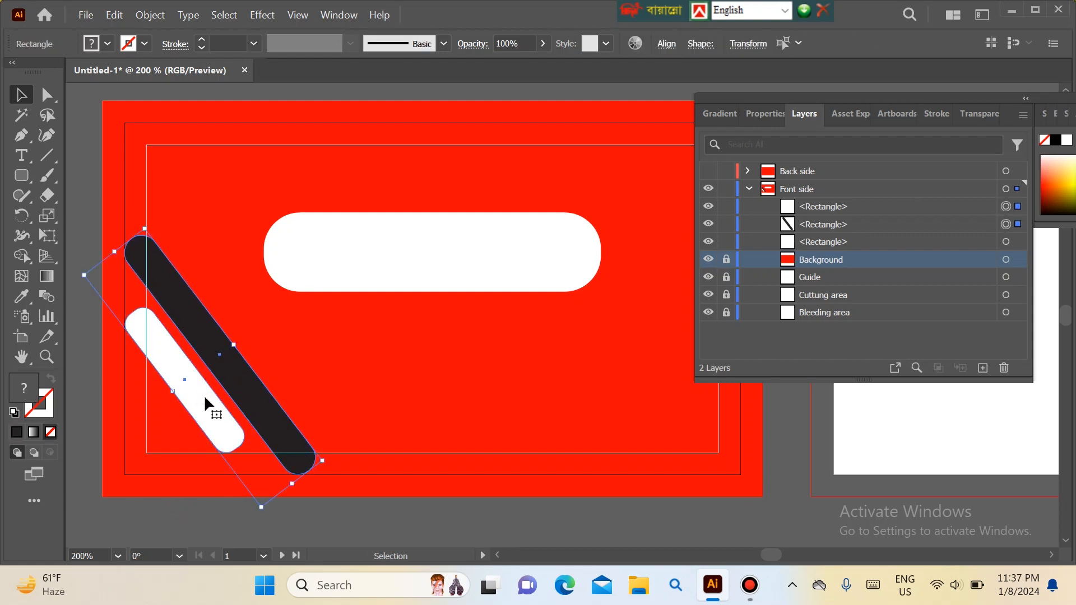
pyautogui.hotkey('ctrl', 'g')
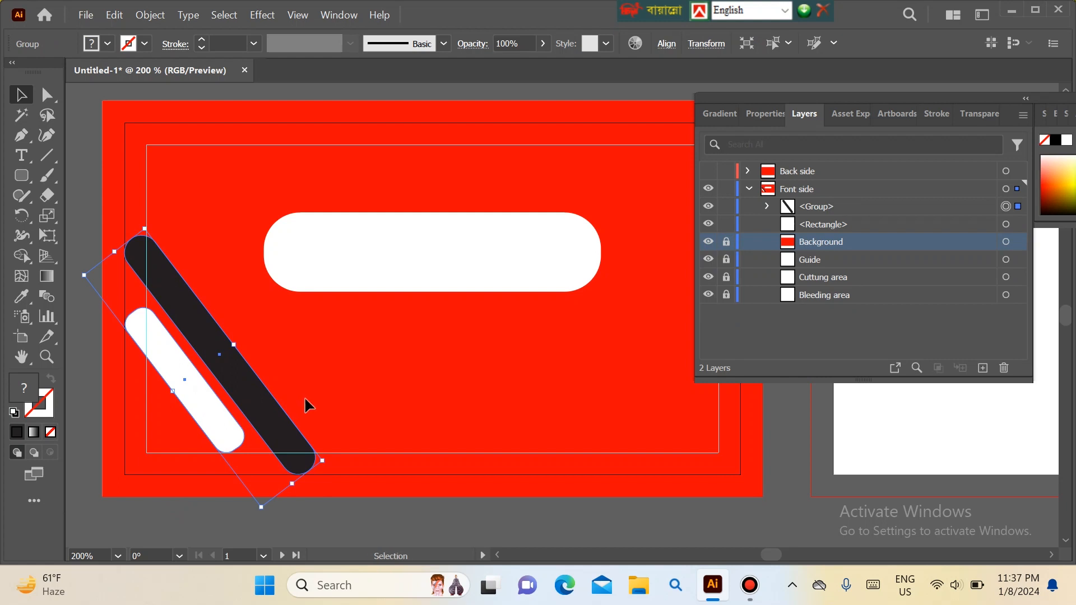
# Step: Duplicate the group of diagonal bars into the front card's upper-right corner
pyautogui.hotkey('ctrl', '-')
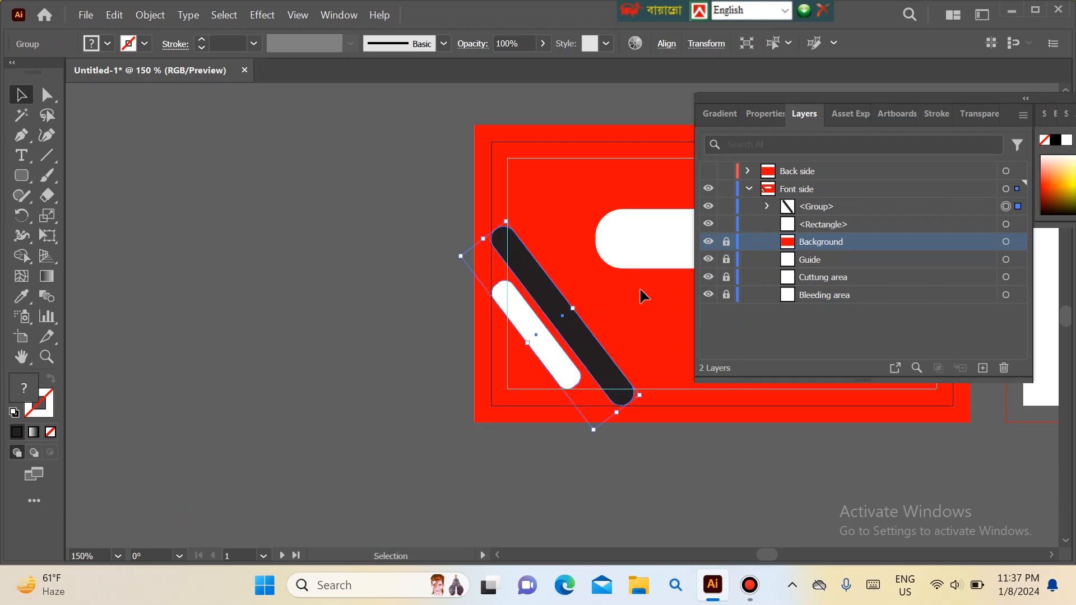
pyautogui.moveTo(637, 291); pyautogui.dragTo(257, 329)
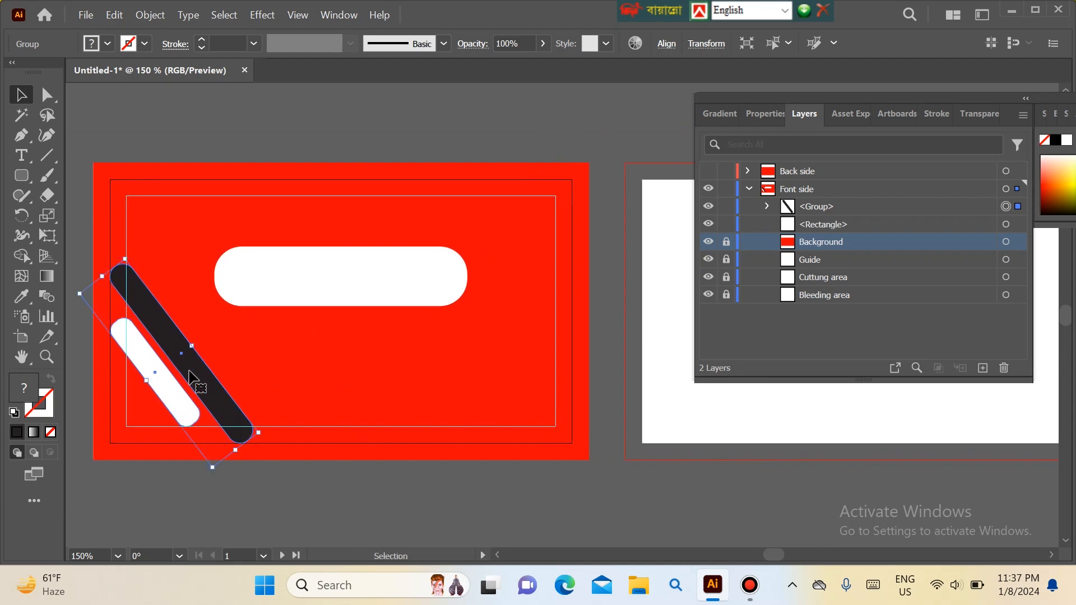
pyautogui.moveTo(194, 375); pyautogui.dragTo(504, 284)
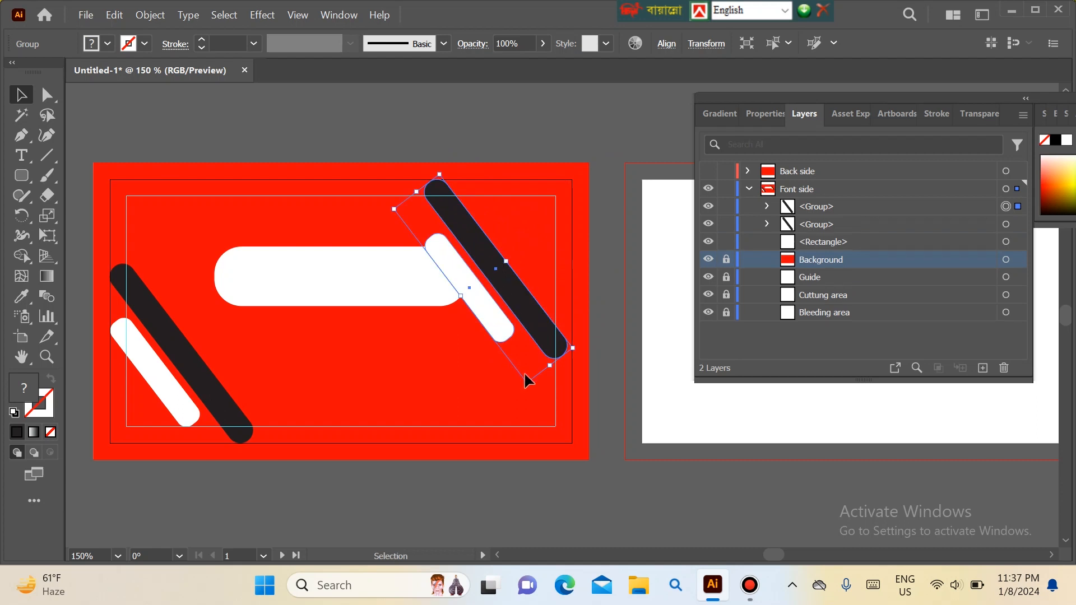
pyautogui.moveTo(529, 384); pyautogui.dragTo(500, 322)
pyautogui.moveTo(499, 271); pyautogui.dragTo(544, 274)
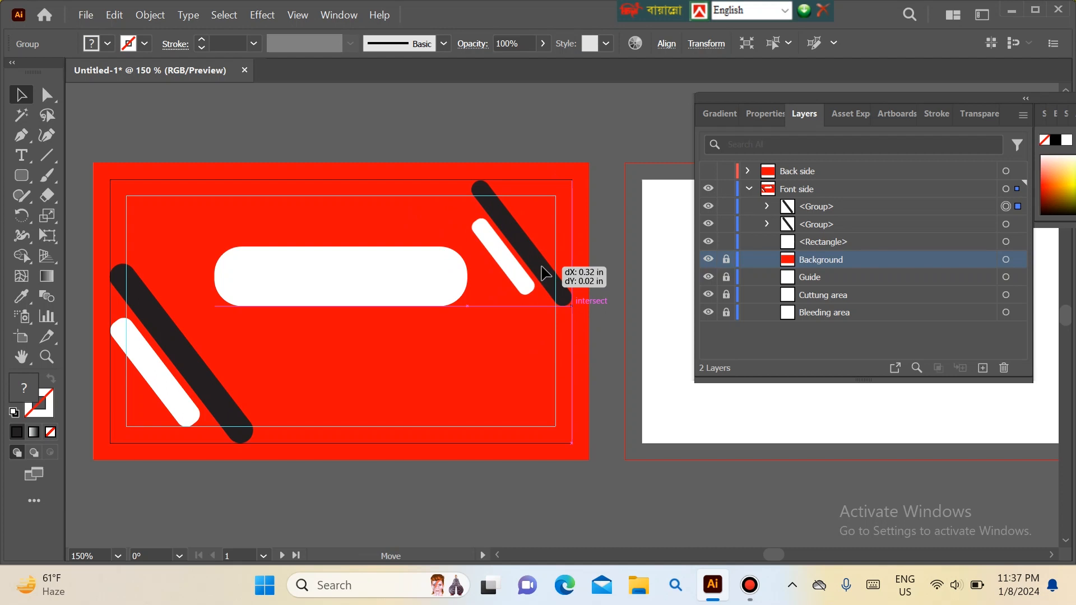
pyautogui.moveTo(545, 274); pyautogui.dragTo(544, 274)
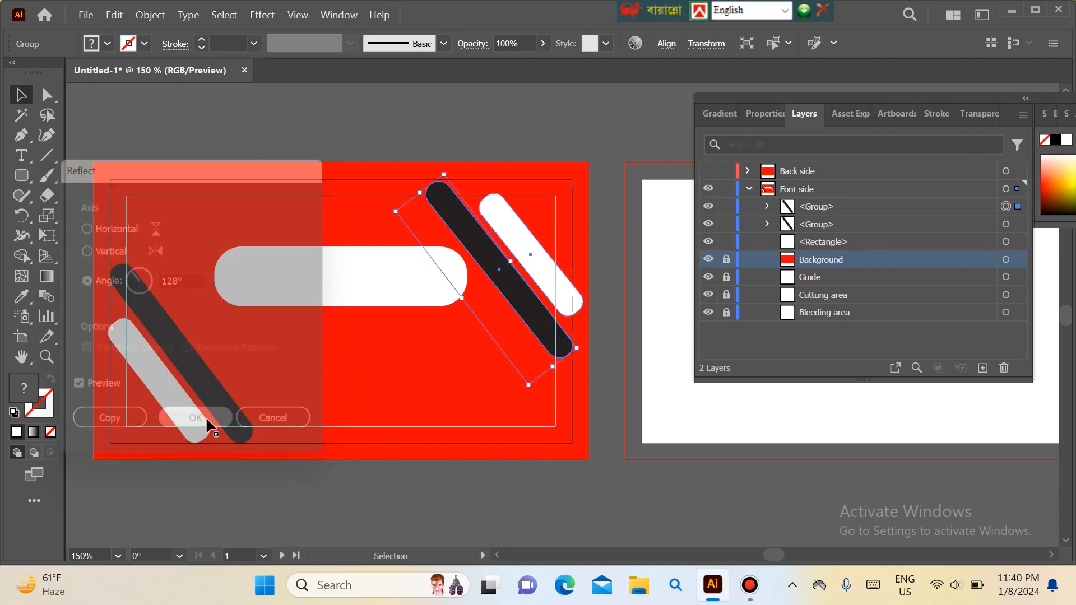
# Step: Reflect the copied bar group in the upper-right corner across an axis angled at 128°
pyautogui.click(206, 416)
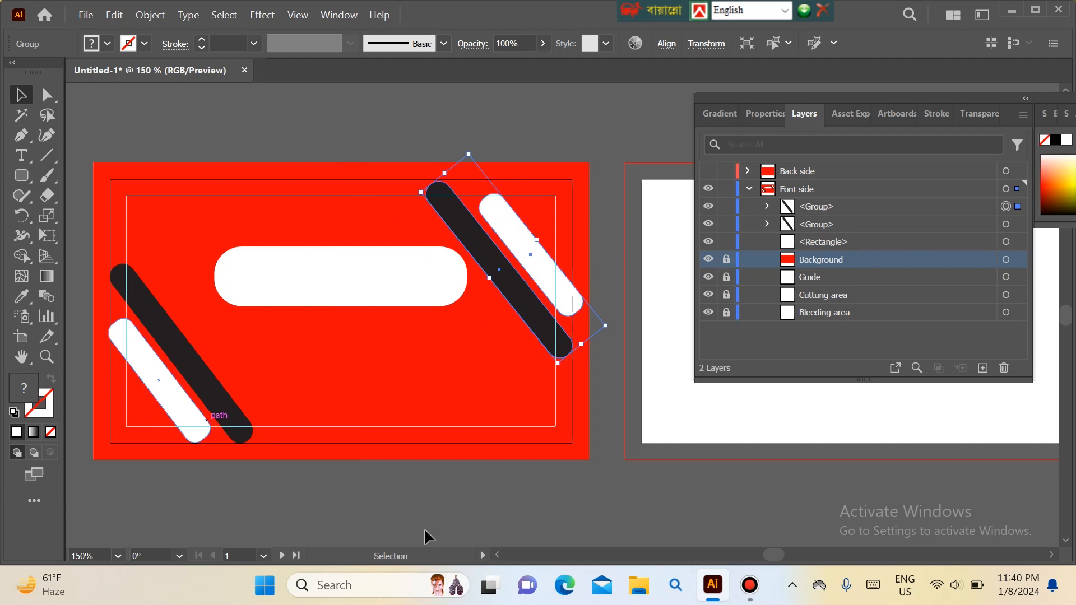
# Step: Ungroup the upper-right diagonal bars and move the white bar up and closer to the black one, inside the cutting outline
pyautogui.click(578, 491)
pyautogui.click(531, 274)
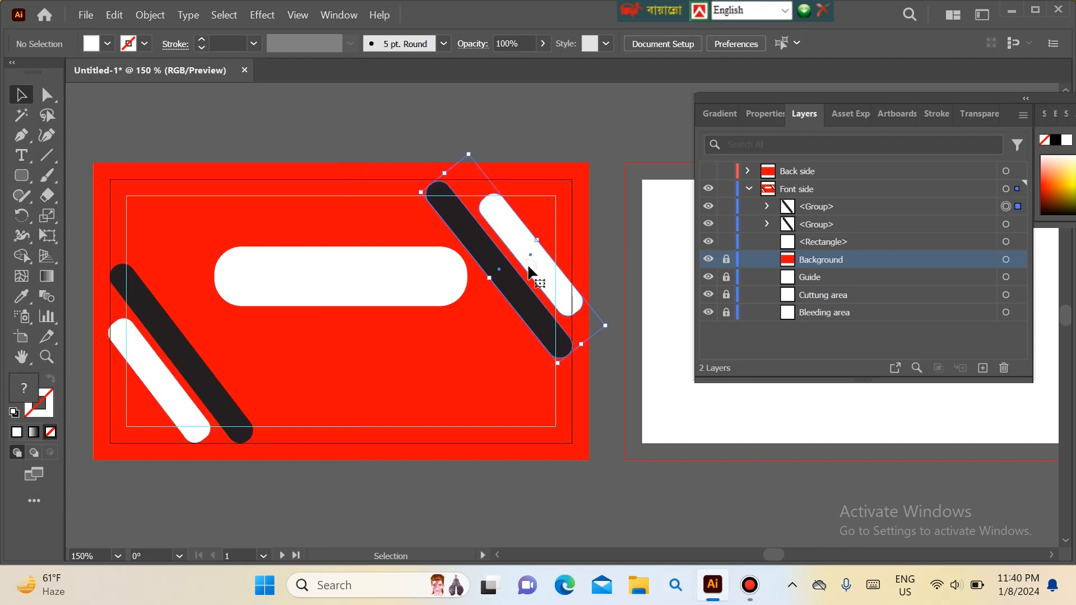
pyautogui.rightClick(531, 275)
pyautogui.click(558, 378)
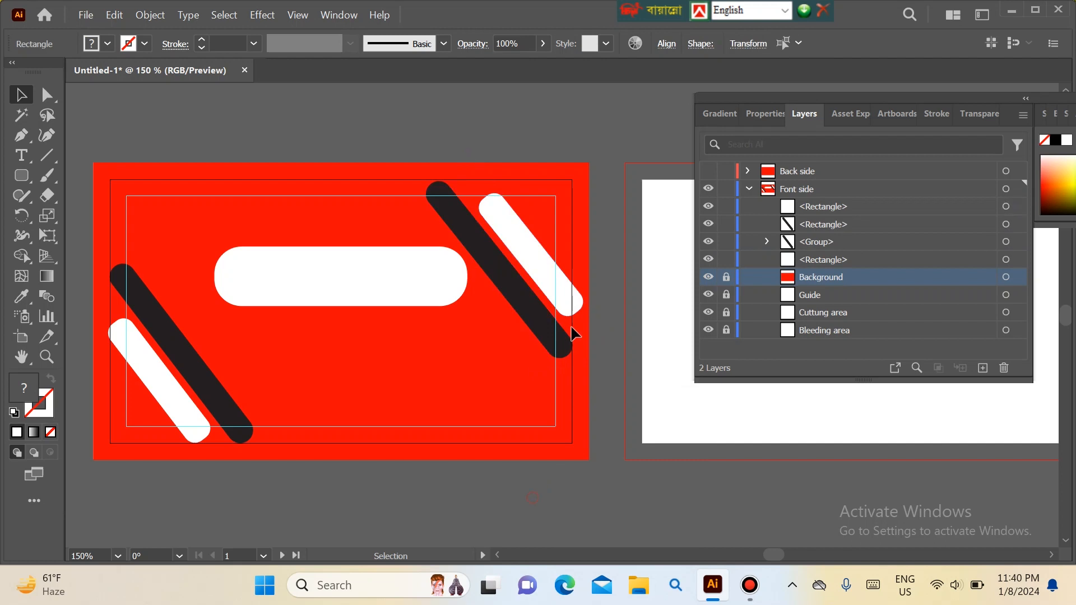
pyautogui.click(533, 256)
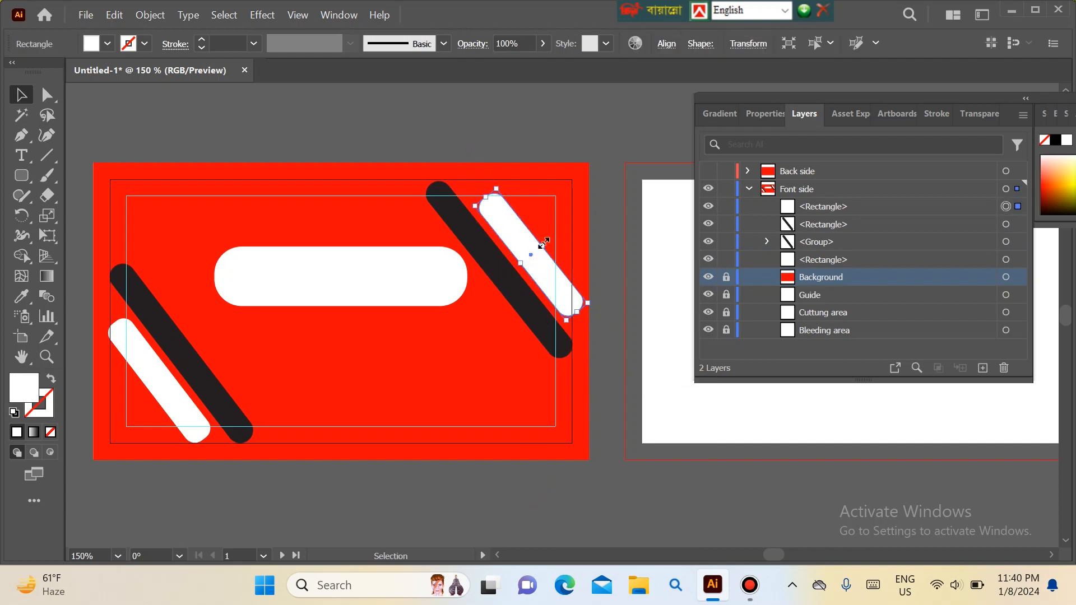
pyautogui.moveTo(533, 261); pyautogui.dragTo(523, 247)
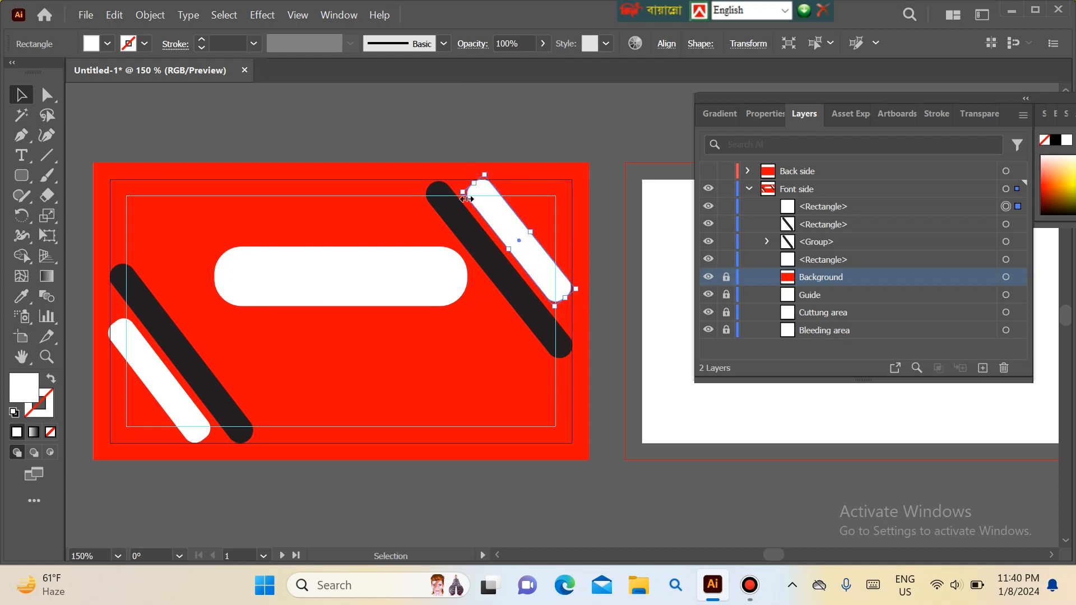
pyautogui.click(446, 140)
# Step: Group the black and white bars in the card's upper-right corner again
pyautogui.click(506, 275)
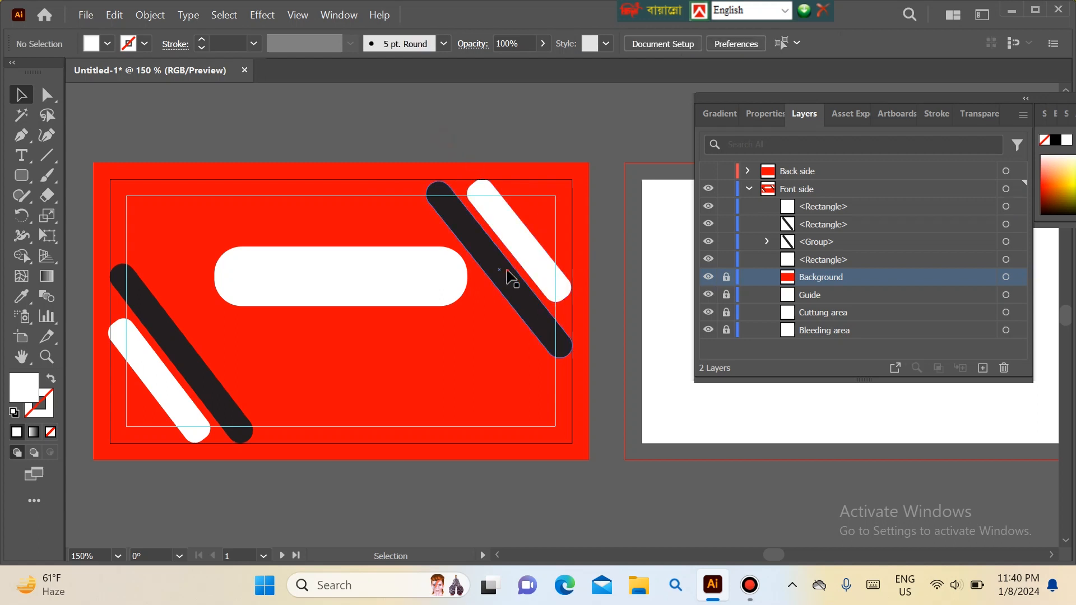
pyautogui.keyDown('shift'); pyautogui.click(529, 245); pyautogui.keyUp('shift')
pyautogui.hotkey('ctrl', 'g')
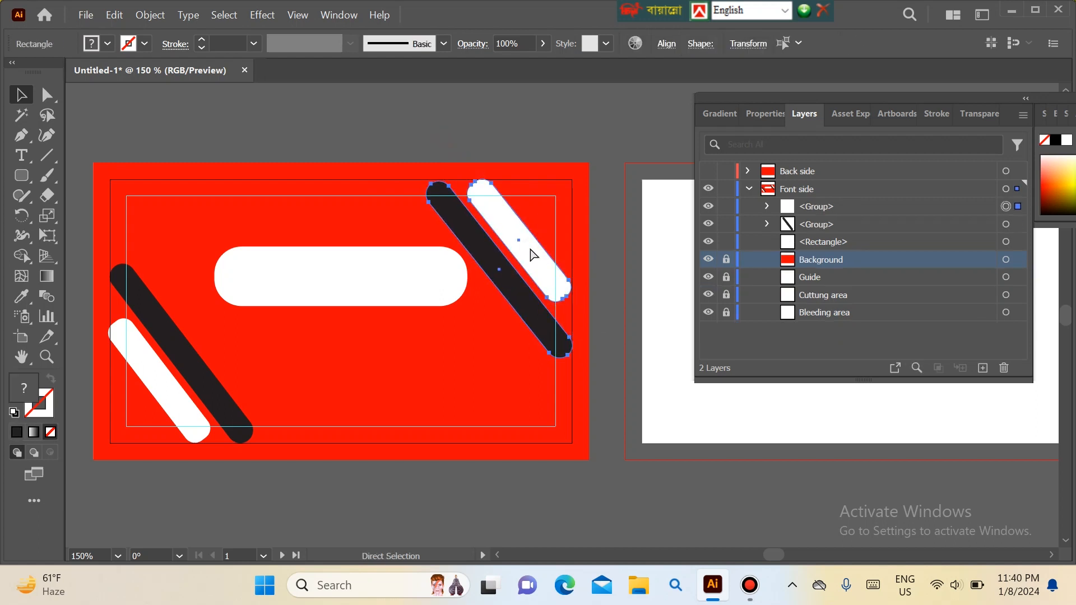
pyautogui.click(355, 128)
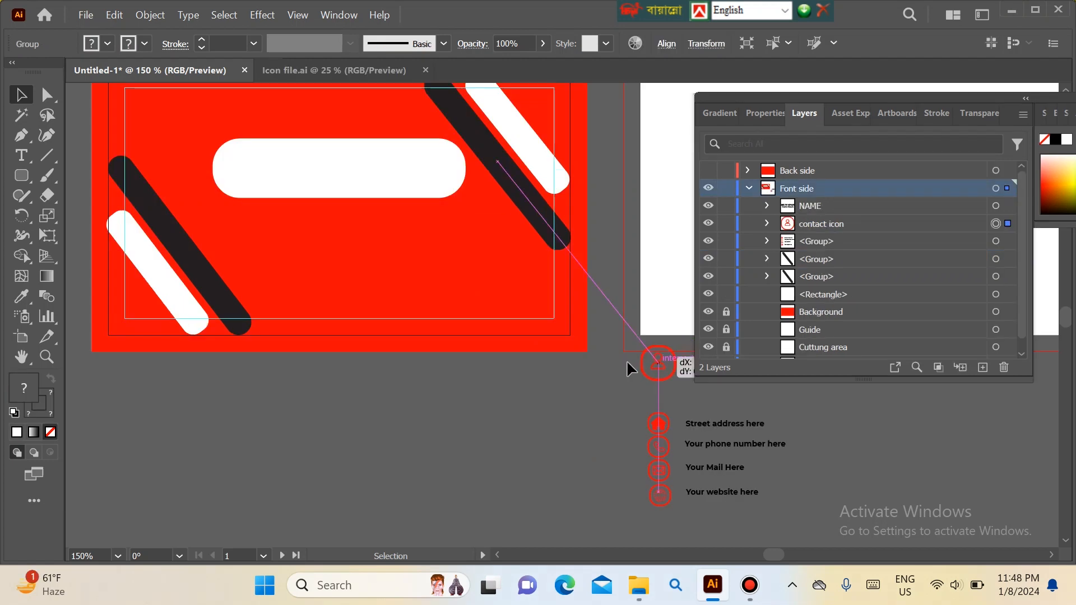
# Step: Move the person icon below the front card and place the name and job title text on the white rounded panel
pyautogui.moveTo(629, 365); pyautogui.dragTo(246, 381)
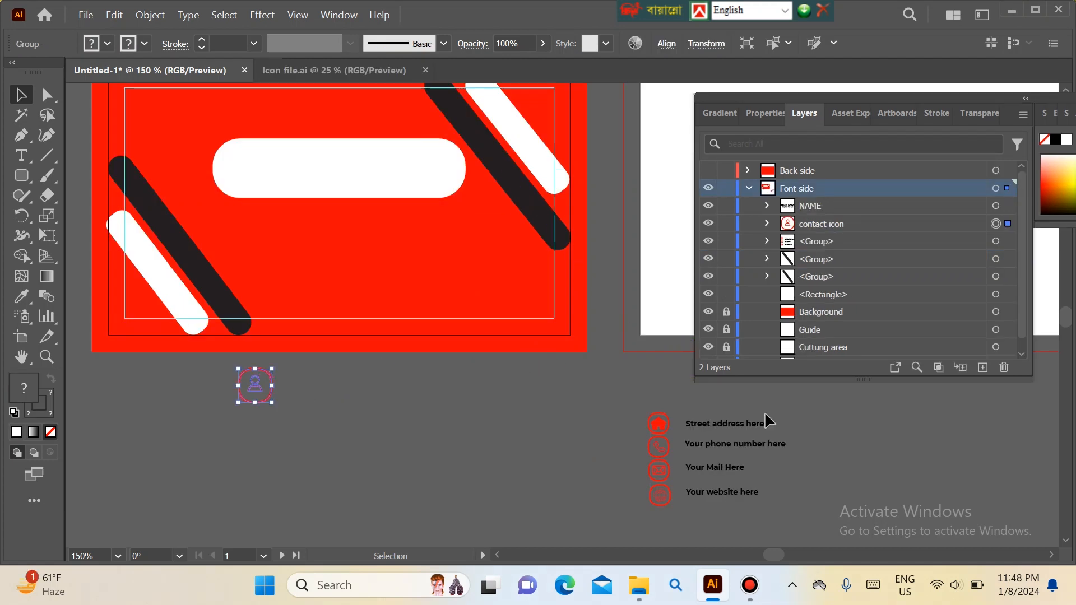
pyautogui.moveTo(787, 96); pyautogui.dragTo(873, 32)
pyautogui.moveTo(794, 361); pyautogui.dragTo(325, 187)
pyautogui.moveTo(331, 175); pyautogui.dragTo(327, 174)
# Step: Place the person icon inside the left end of the white rounded panel
pyautogui.click(257, 394)
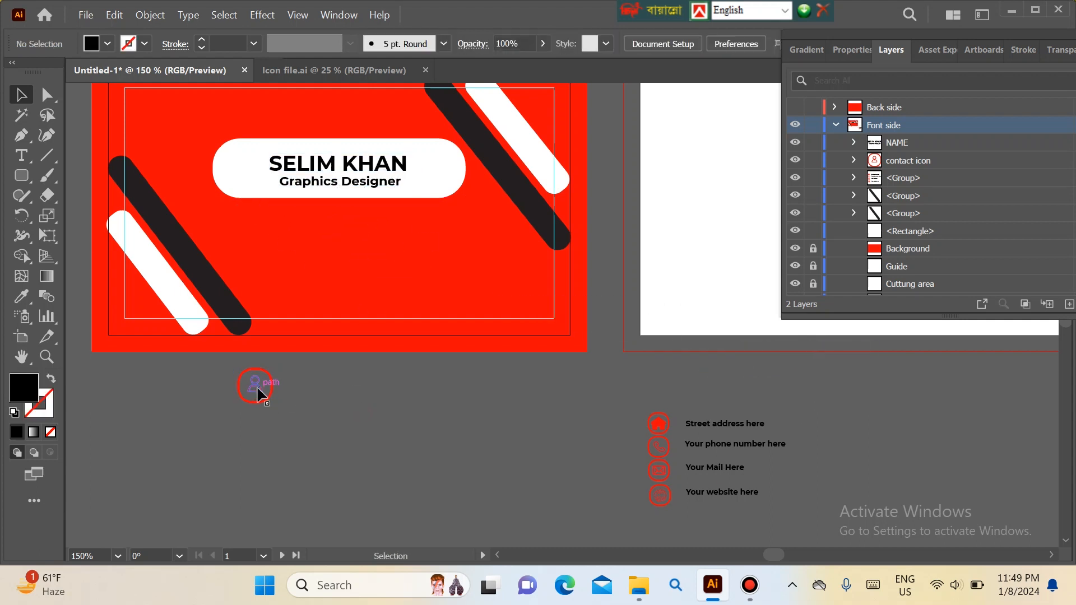
pyautogui.moveTo(310, 392); pyautogui.dragTo(242, 166)
pyautogui.press('ctrl')
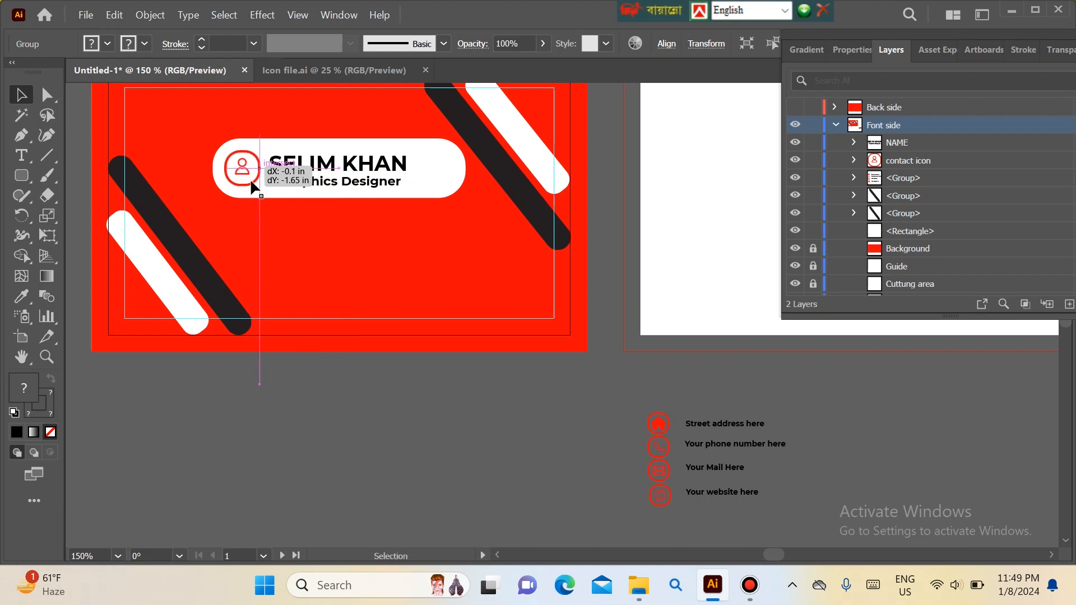
pyautogui.click(326, 202)
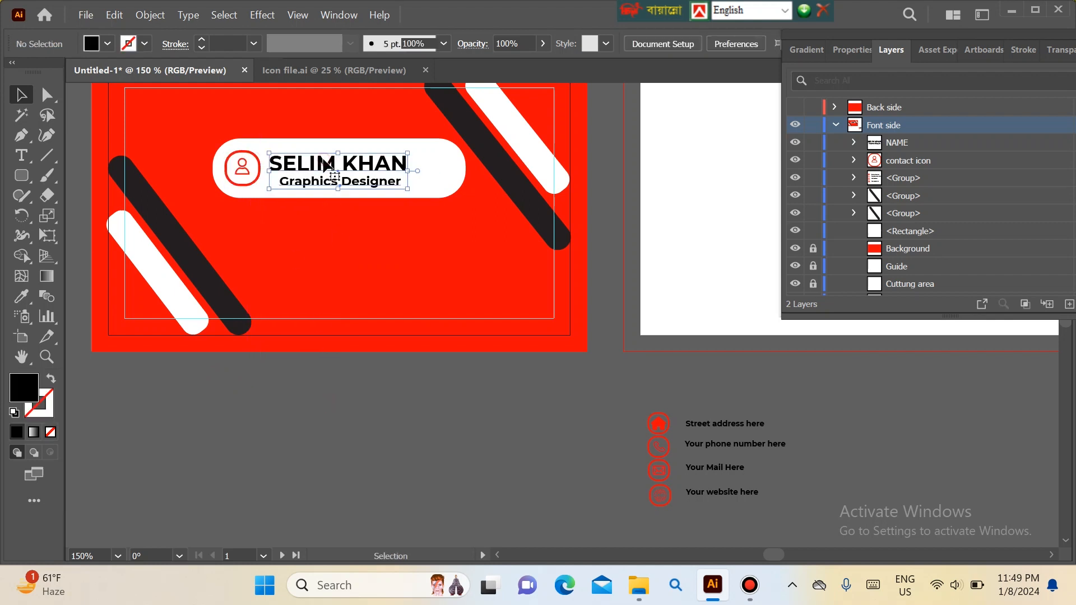
# Step: Shift the name and job title text to the right, away from the person icon
pyautogui.click(364, 165)
pyautogui.moveTo(330, 165); pyautogui.dragTo(354, 168)
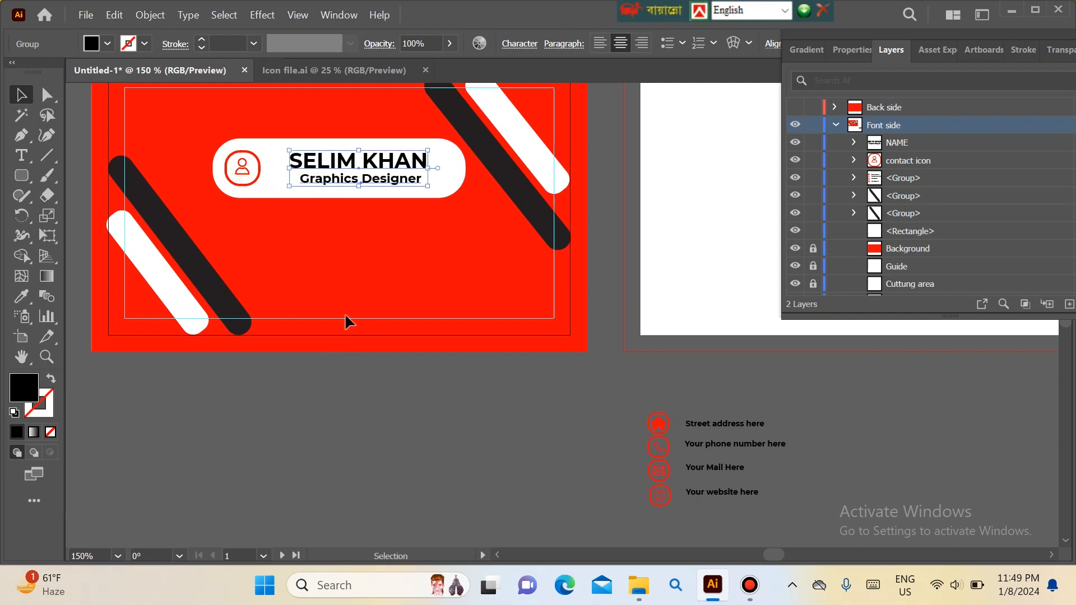
pyautogui.click(328, 396)
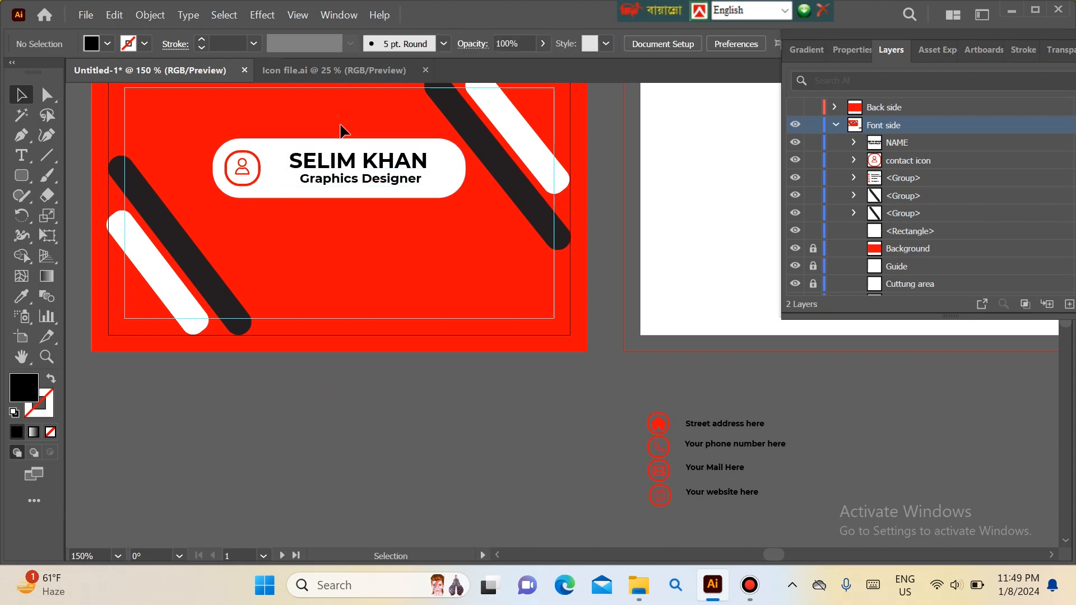
# Step: Align the horizontal centres of the name text and the white rounded panel
pyautogui.click(365, 192)
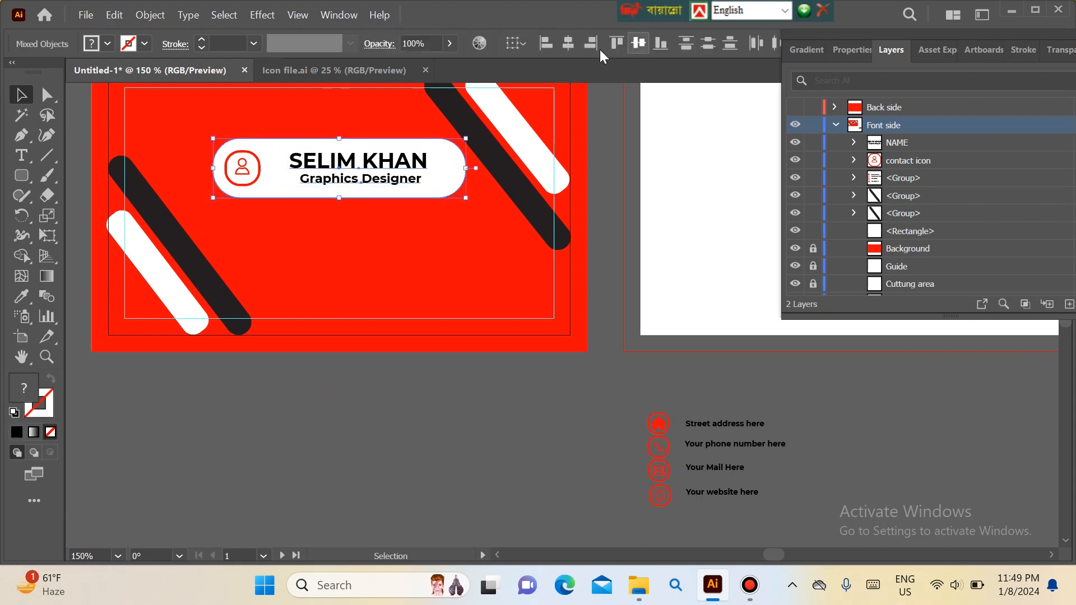
pyautogui.click(568, 43)
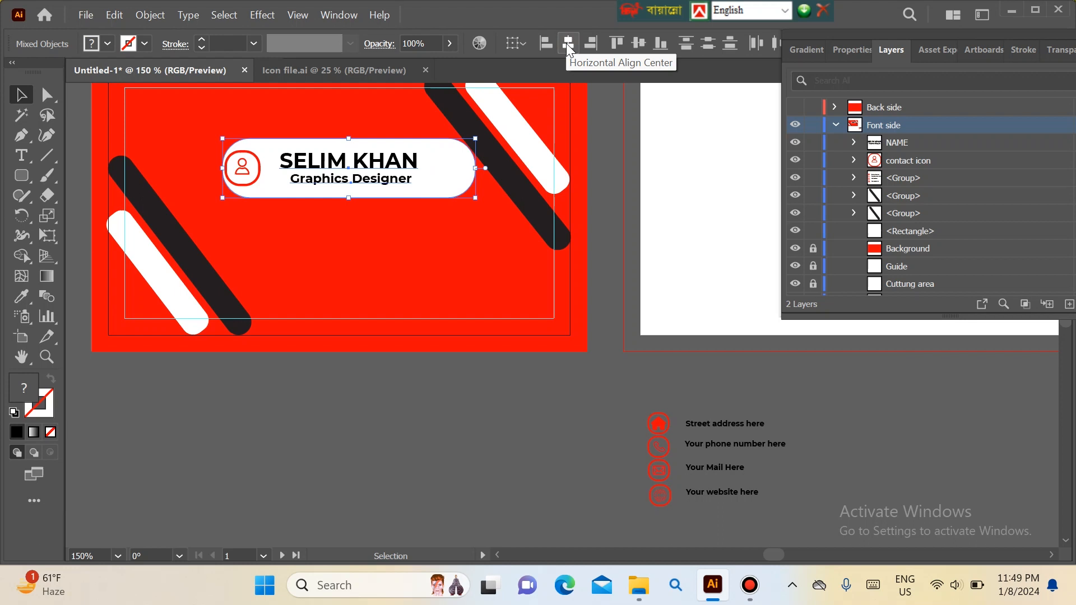
pyautogui.press('space')
pyautogui.moveTo(384, 232); pyautogui.dragTo(432, 281)
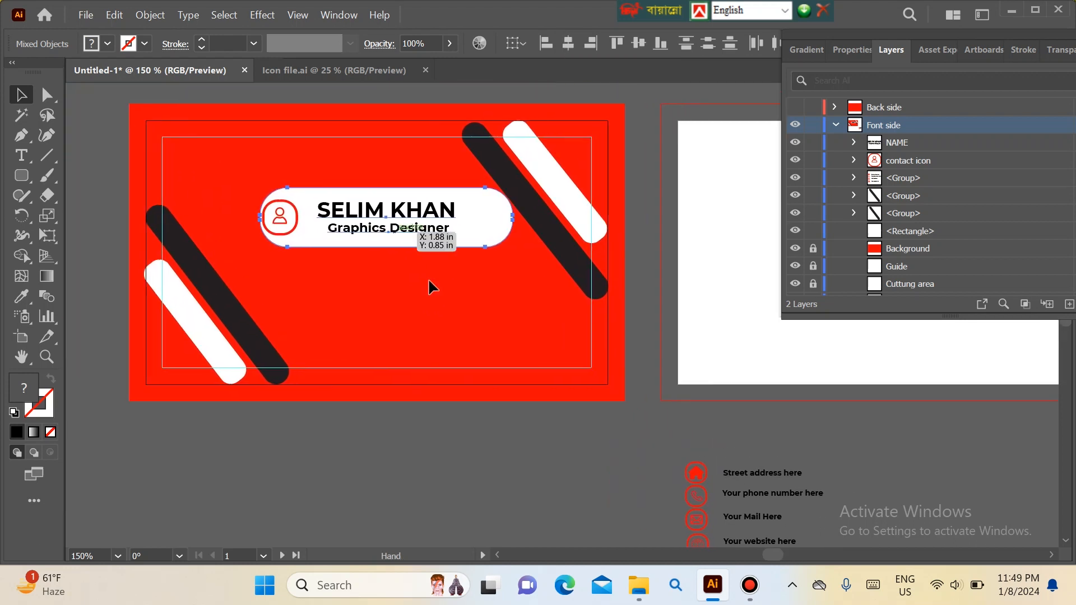
# Step: Centre the person icon horizontally on the front artboard
pyautogui.click(349, 474)
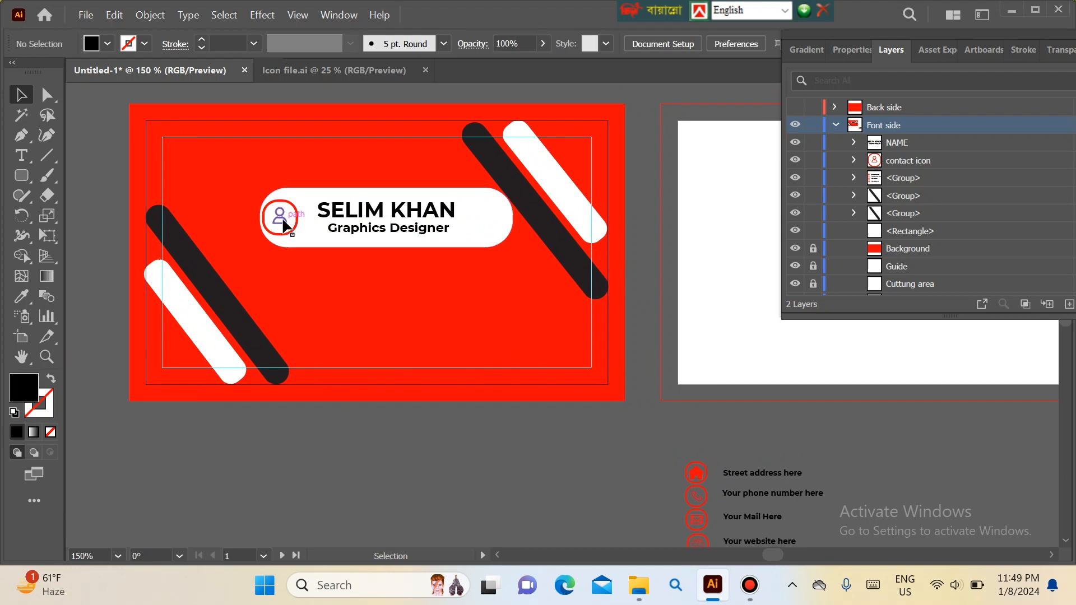
pyautogui.click(284, 223)
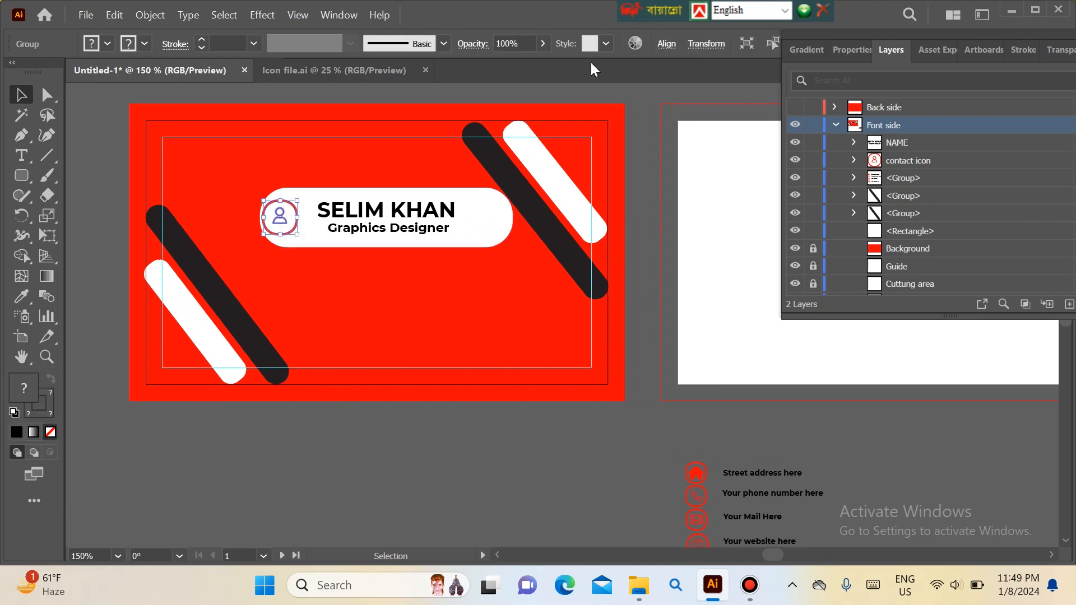
pyautogui.click(666, 44)
pyautogui.click(519, 91)
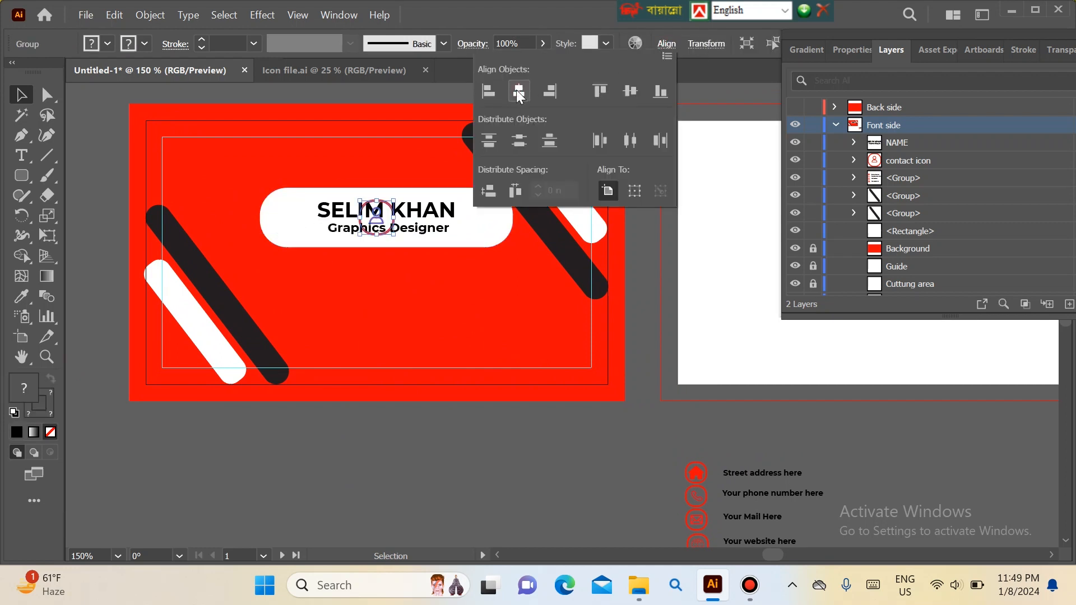
pyautogui.click(486, 95)
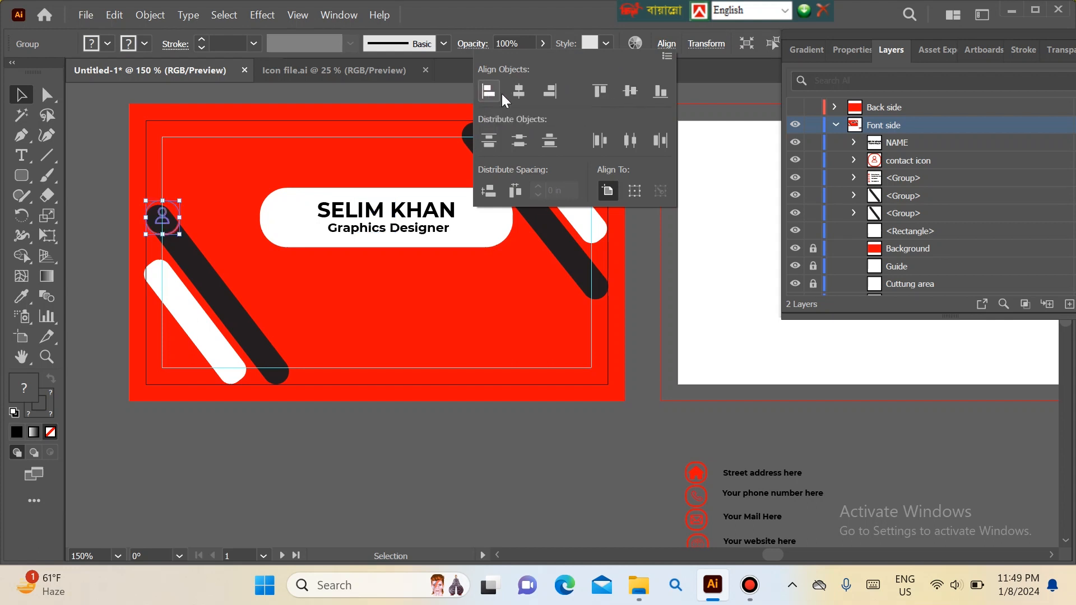
pyautogui.click(520, 91)
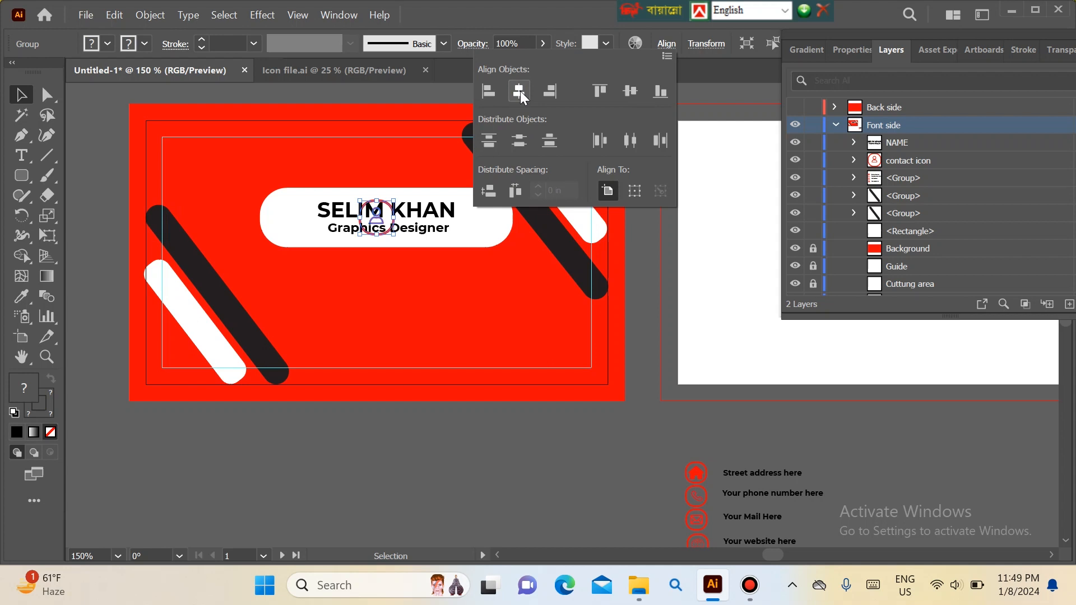
# Step: Nudge the person icon left from the card's centre toward the left end of the white panel
pyautogui.press('Escape')
pyautogui.press('Left')
pyautogui.press('Left')
pyautogui.press('Left')
pyautogui.press('Left')
pyautogui.press('Left')
pyautogui.press('Left')
pyautogui.press('Left')
pyautogui.press('Left')
pyautogui.press('Left')
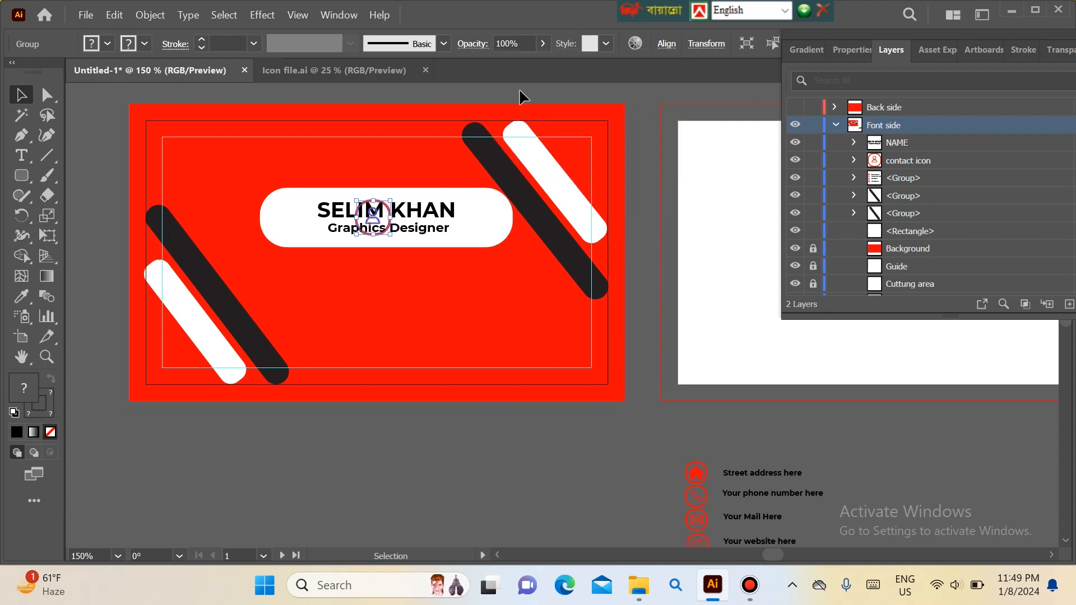
pyautogui.press('Left')
pyautogui.press('Left')
pyautogui.press('Left')
pyautogui.press('Left')
pyautogui.press('Left')
pyautogui.press('Left')
pyautogui.press('Left')
pyautogui.press('Left')
pyautogui.press('Left')
pyautogui.press('Left')
pyautogui.press('Left')
pyautogui.press('Left')
pyautogui.press('Left')
pyautogui.press('Left')
pyautogui.press('Left')
pyautogui.press('Left')
pyautogui.press('Left')
pyautogui.press('Left')
pyautogui.press('Left')
pyautogui.press('Left')
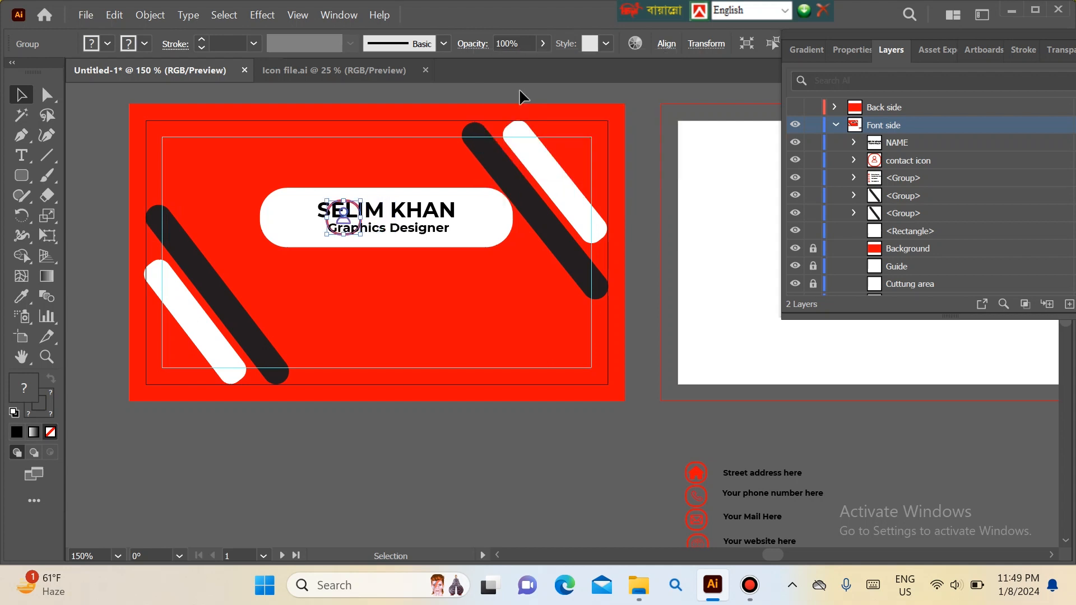
# Step: Paste the orange circular logo below the white panel and centre it horizontally on the front card
pyautogui.hotkey('ctrl', 'v')
pyautogui.moveTo(448, 212); pyautogui.dragTo(569, 316)
pyautogui.moveTo(644, 352); pyautogui.dragTo(405, 303)
pyautogui.moveTo(324, 276); pyautogui.dragTo(376, 304)
pyautogui.click(667, 44)
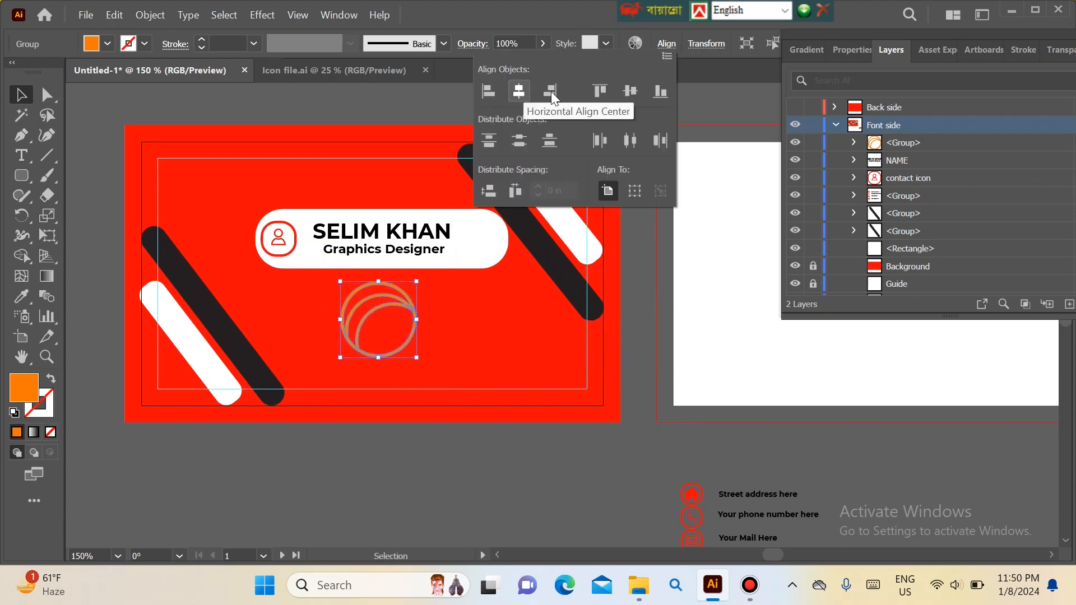
pyautogui.click(520, 94)
pyautogui.click(522, 452)
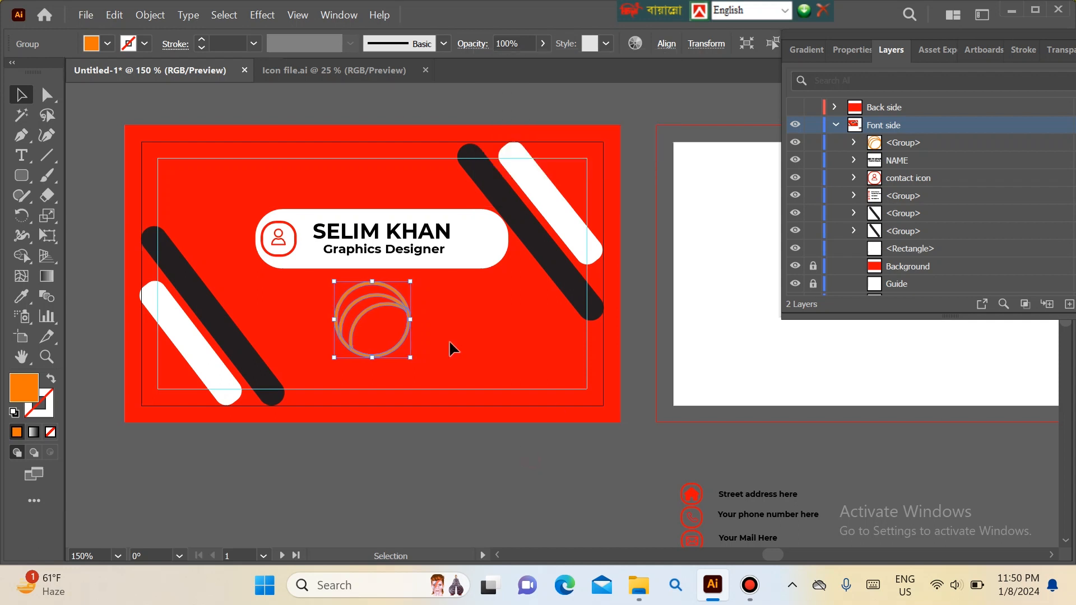
# Step: Fill the circular logo with black
pyautogui.click(395, 308)
pyautogui.click(92, 44)
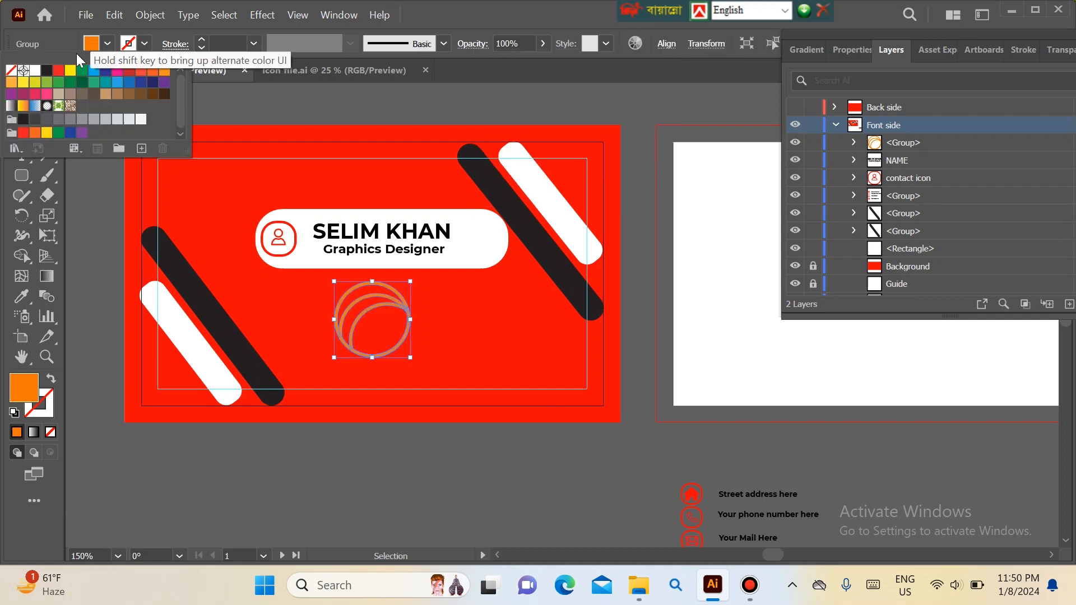
pyautogui.click(46, 70)
pyautogui.click(215, 487)
pyautogui.click(214, 486)
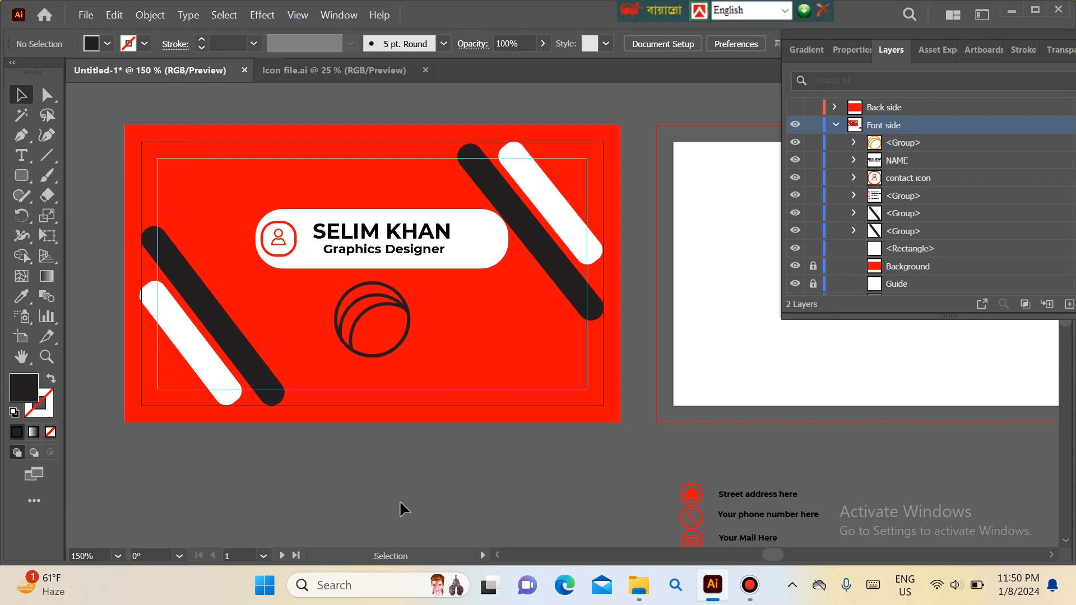
# Step: Fill the circular logo with white
pyautogui.click(396, 313)
pyautogui.click(92, 44)
pyautogui.click(38, 72)
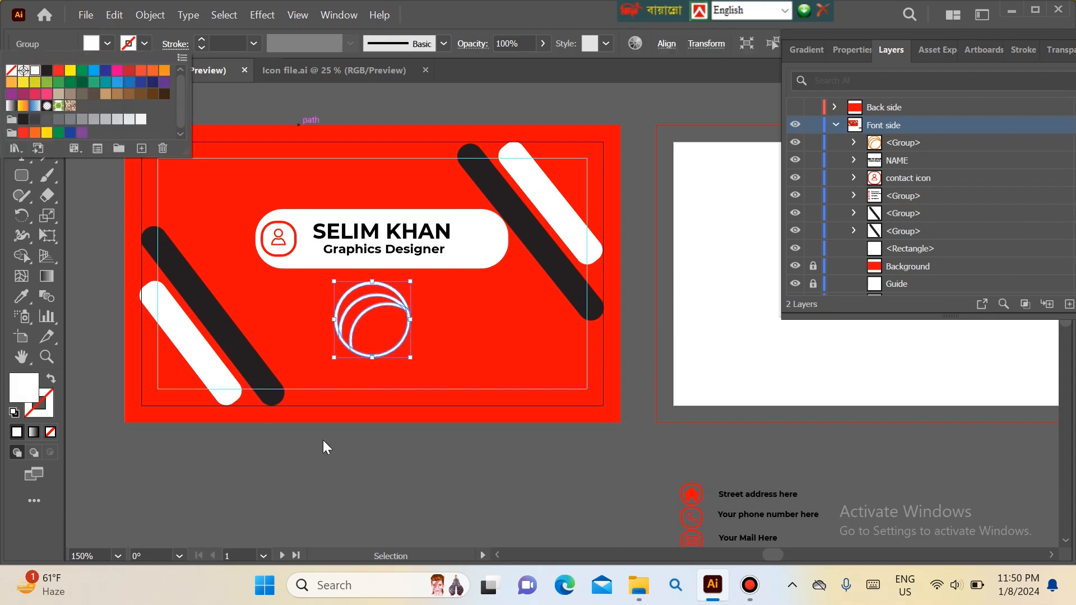
pyautogui.click(506, 431)
pyautogui.click(506, 430)
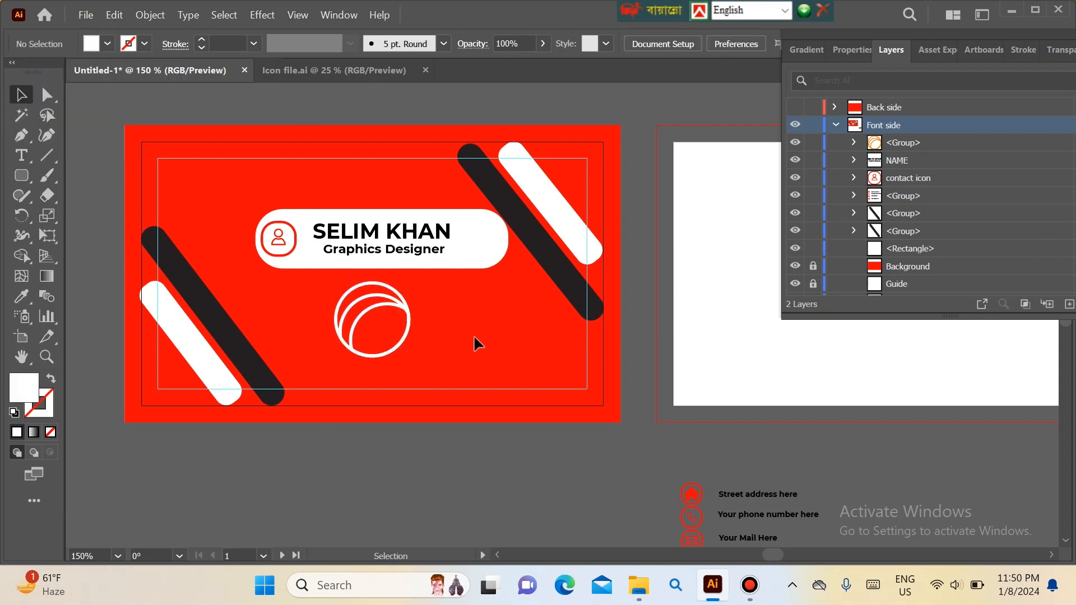
pyautogui.moveTo(457, 307); pyautogui.dragTo(459, 330)
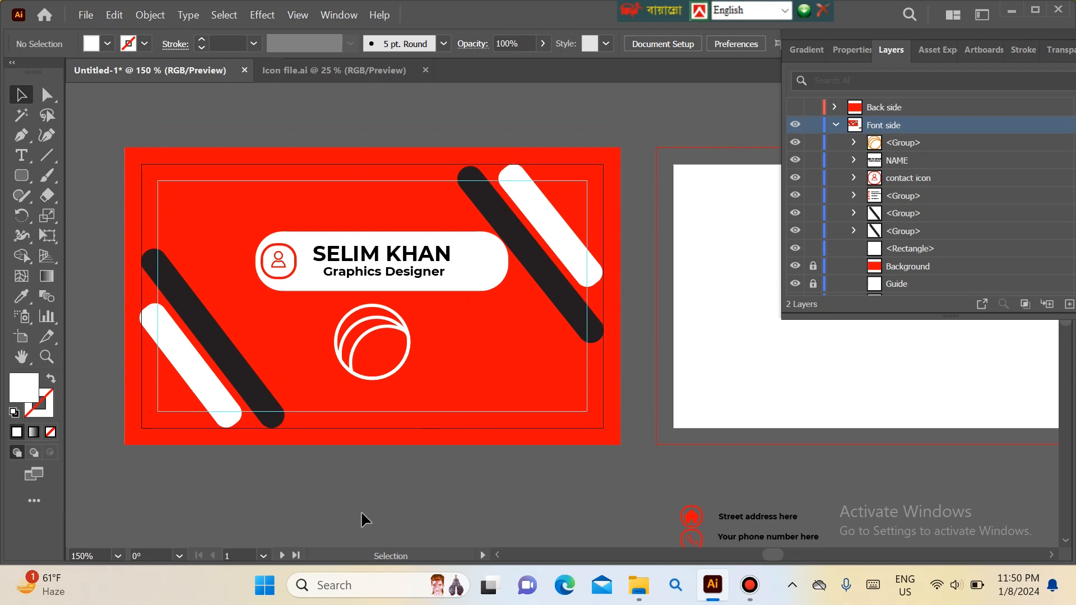
pyautogui.hotkey('ctrl', 'a')
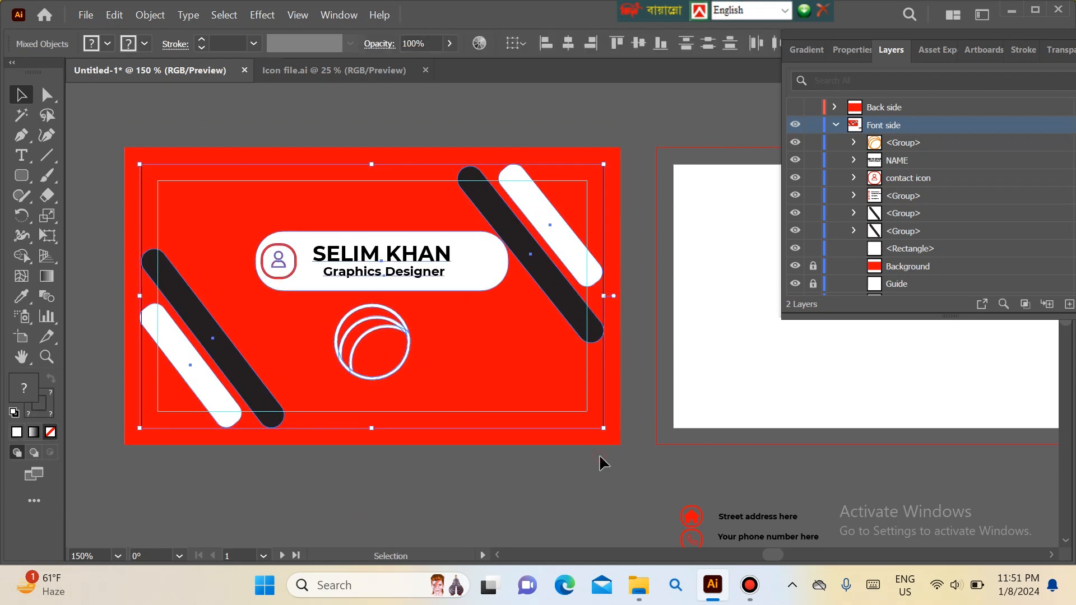
pyautogui.click(599, 454)
pyautogui.hotkey('ctrl', 'a')
pyautogui.click(634, 123)
# Step: Rename the circular logo's group in the front side layer to "Logo"
pyautogui.doubleClick(902, 143)
pyautogui.write('Logo')
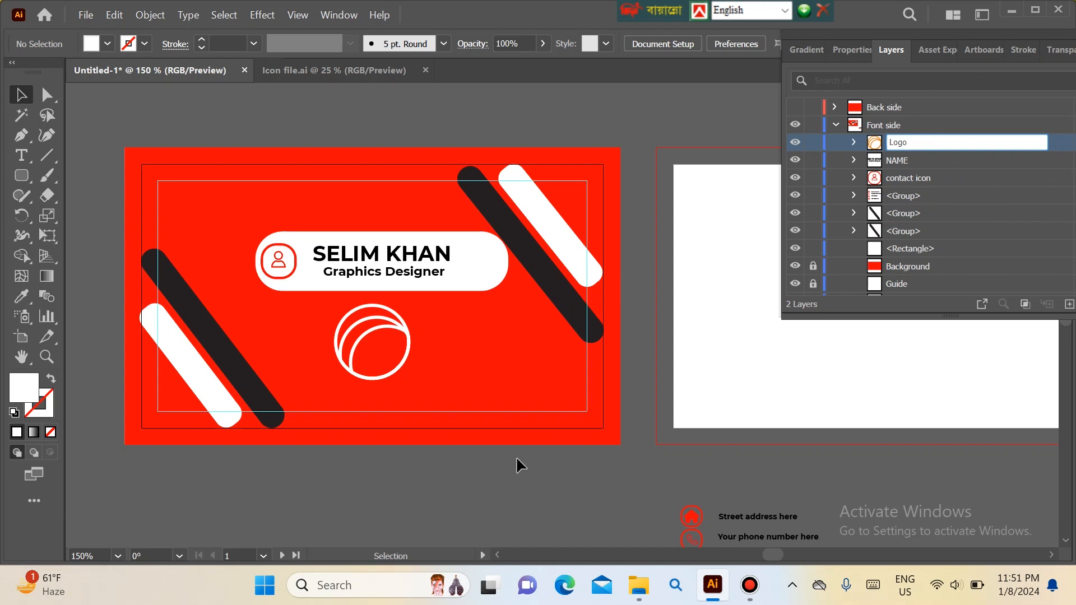
pyautogui.press('Return')
# Step: Select the NAME group in the front side layer and move the Layers panel so all its columns show
pyautogui.moveTo(596, 483); pyautogui.dragTo(531, 478)
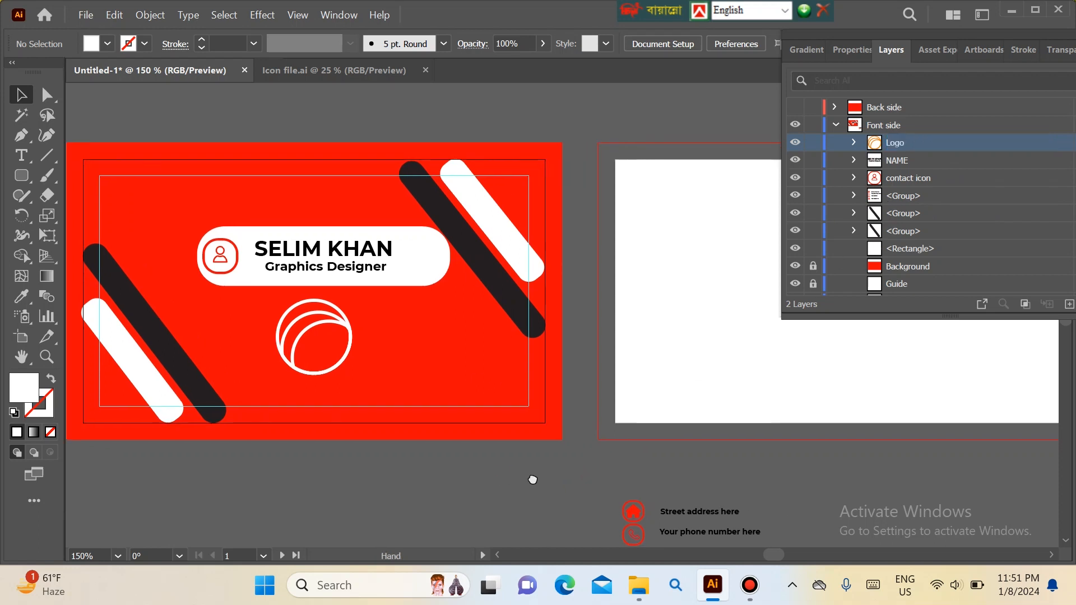
pyautogui.click(917, 160)
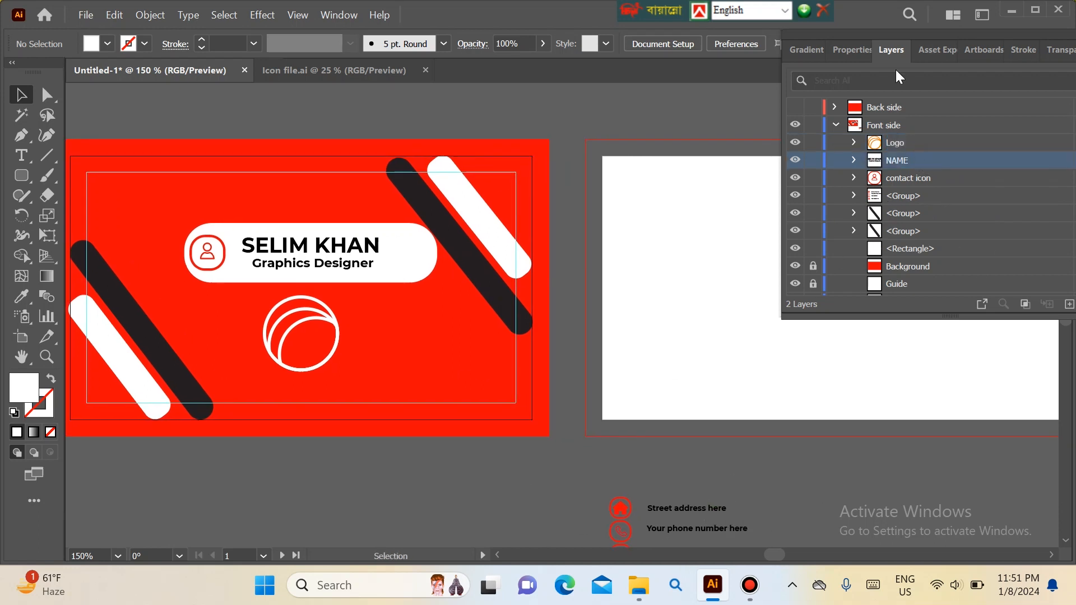
pyautogui.moveTo(850, 35); pyautogui.dragTo(734, 59)
# Step: Try to move the contact details group from the front side layer into the Back side layer
pyautogui.click(694, 511)
pyautogui.click(836, 220)
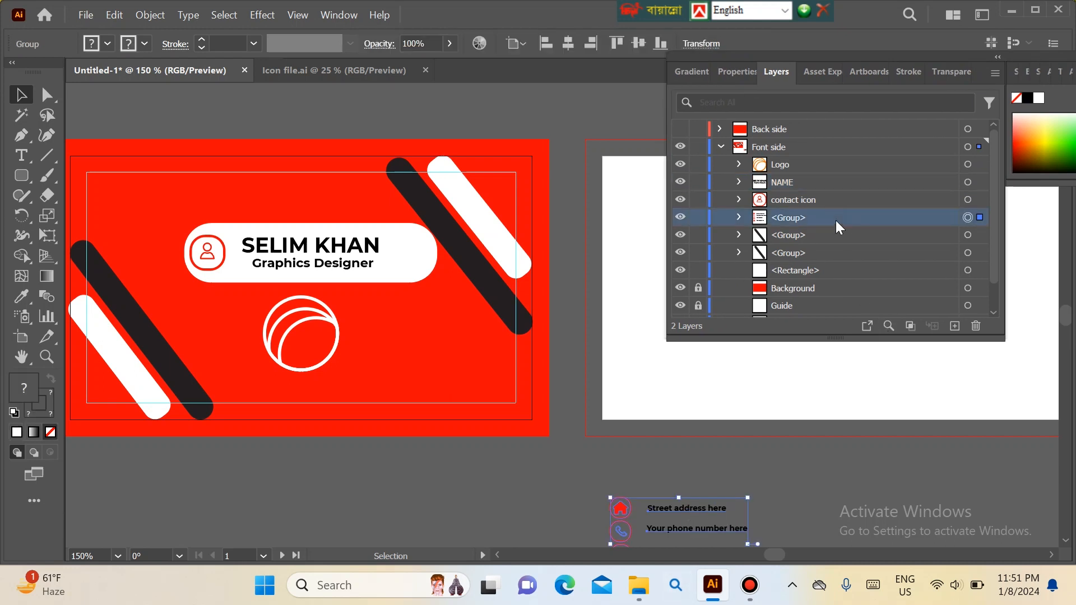
pyautogui.press('Delete')
pyautogui.click(797, 129)
pyautogui.hotkey('ctrl', 'v')
pyautogui.click(616, 312)
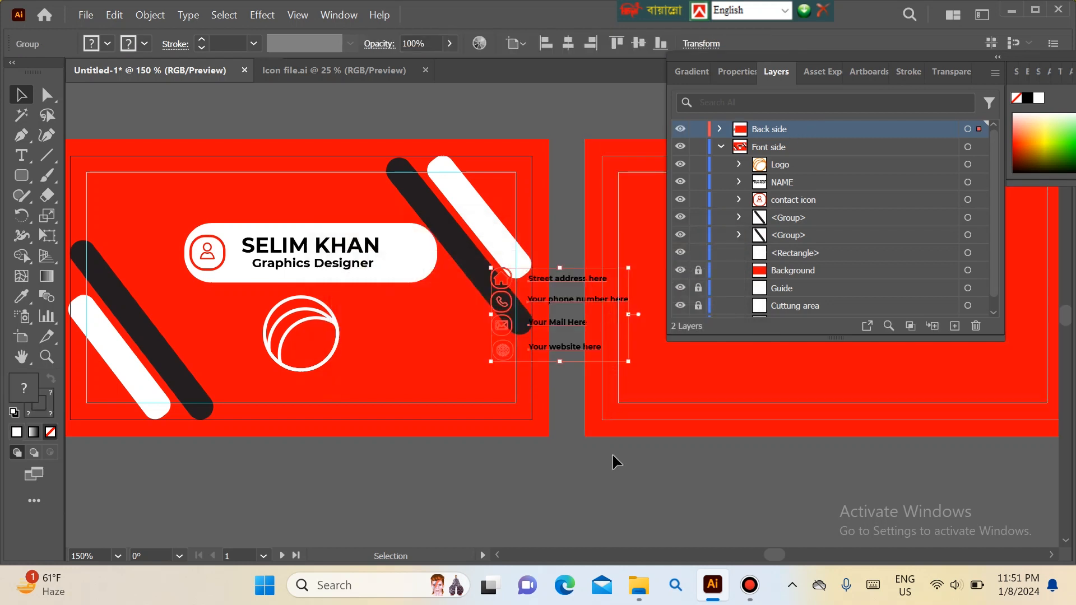
pyautogui.press('a')
pyautogui.hotkey('ctrl', 'z')
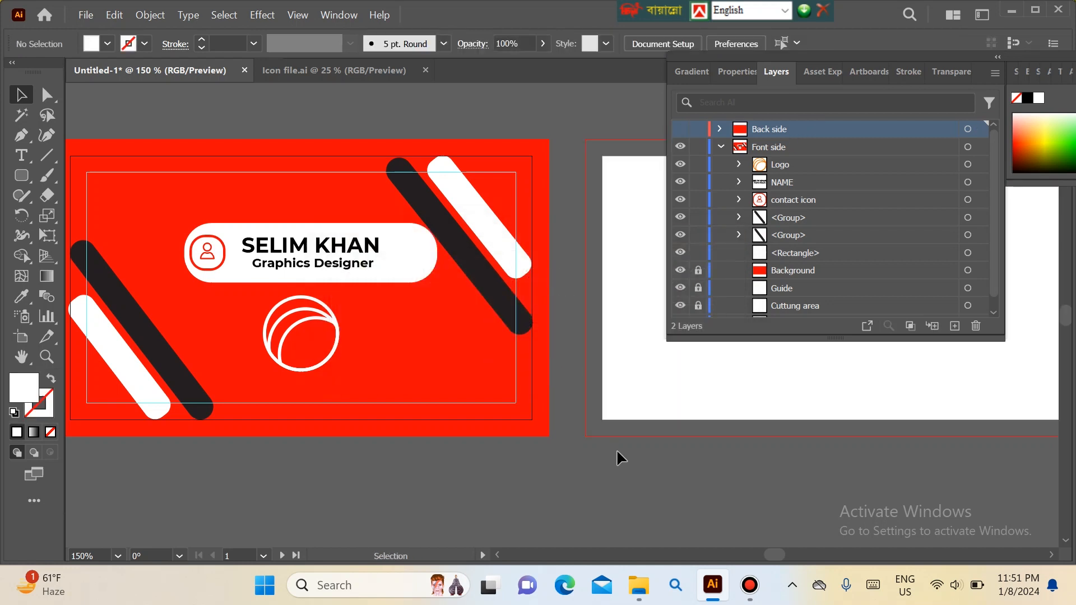
pyautogui.moveTo(630, 452); pyautogui.dragTo(554, 419)
pyautogui.hotkey('ctrl', 'v')
pyautogui.click(624, 421)
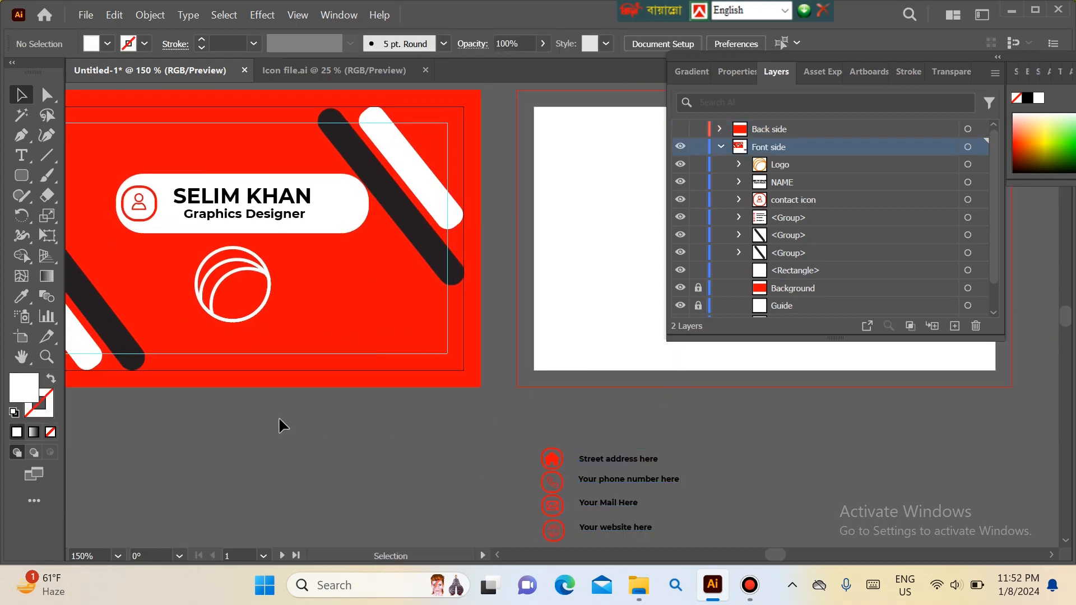
# Step: Group all the artwork on the front card, including bars, name panel and logo, leaving out the background
pyautogui.scroll(3, 379, 500)
pyautogui.hscroll(-5, 380, 499)
pyautogui.click(409, 287)
pyautogui.moveTo(116, 155); pyautogui.dragTo(606, 476)
pyautogui.hotkey('ctrl', 'g')
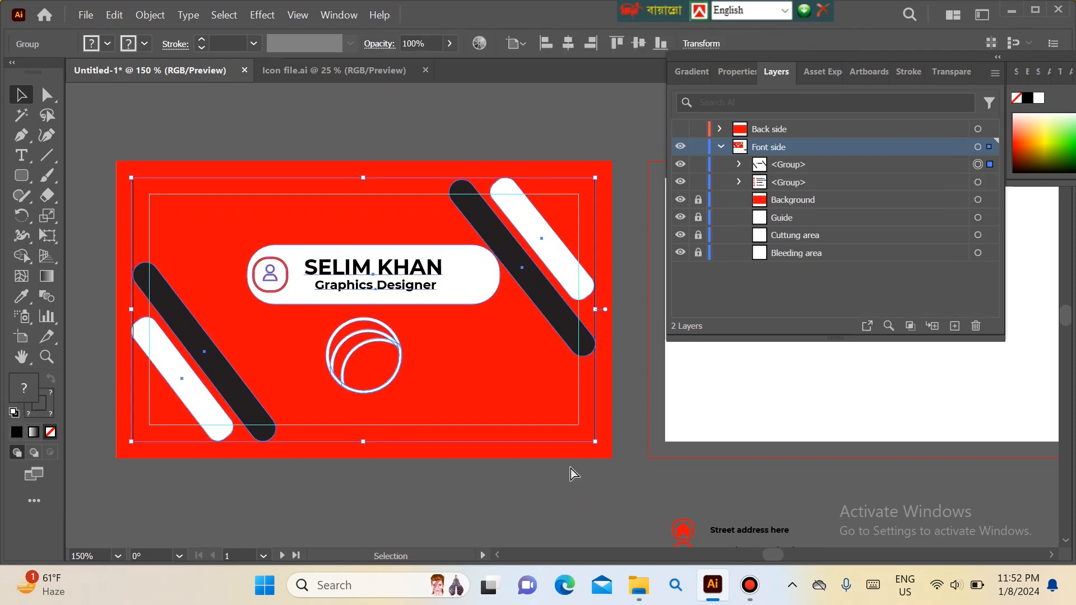
# Step: Show the Back side layer and paste a copy of the grouped front artwork in place on the back card
pyautogui.hscroll(10, 569, 462)
pyautogui.scroll(-1, 569, 462)
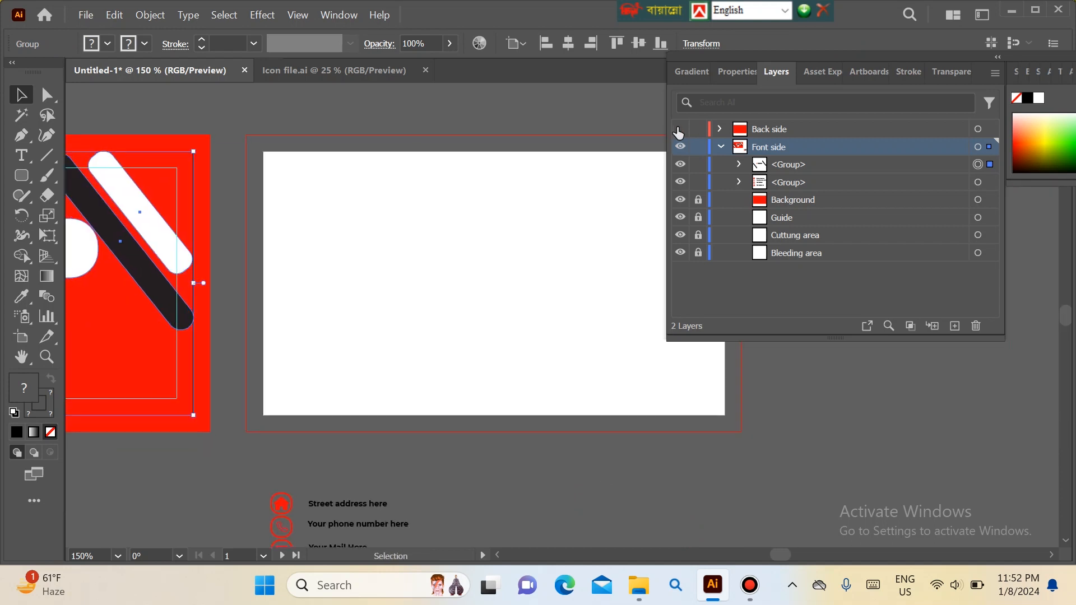
pyautogui.click(679, 129)
pyautogui.click(446, 240)
pyautogui.hotkey('ctrl', 'shift', 'v')
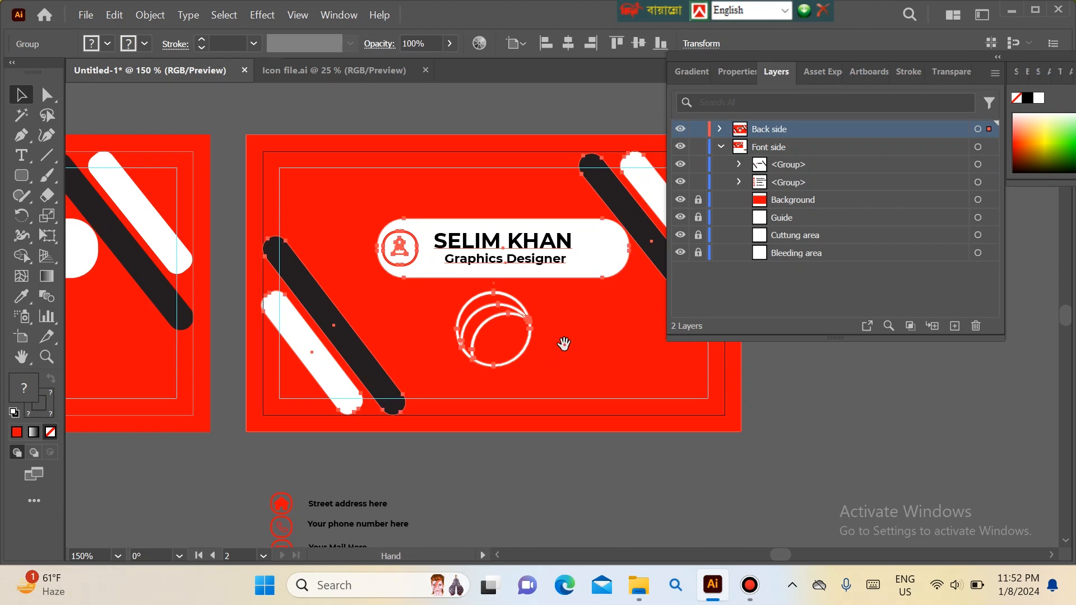
pyautogui.moveTo(562, 344); pyautogui.dragTo(446, 331)
pyautogui.click(695, 425)
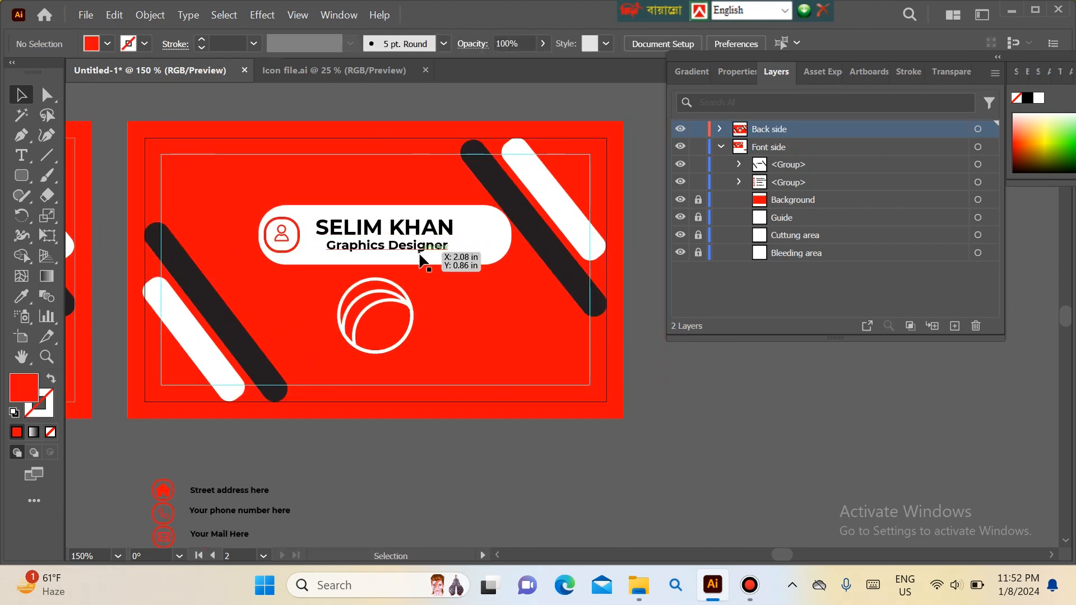
pyautogui.click(481, 339)
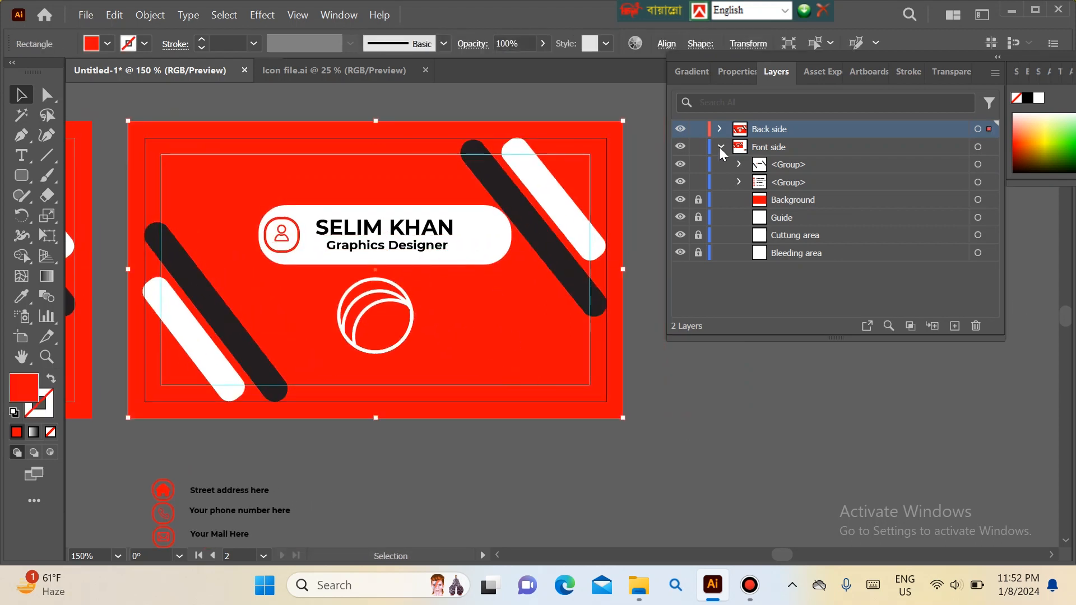
# Step: Transfer the contact details group from the front side layer to the Back side layer and place it below the back card
pyautogui.moveTo(236, 501); pyautogui.dragTo(344, 468)
pyautogui.click(872, 182)
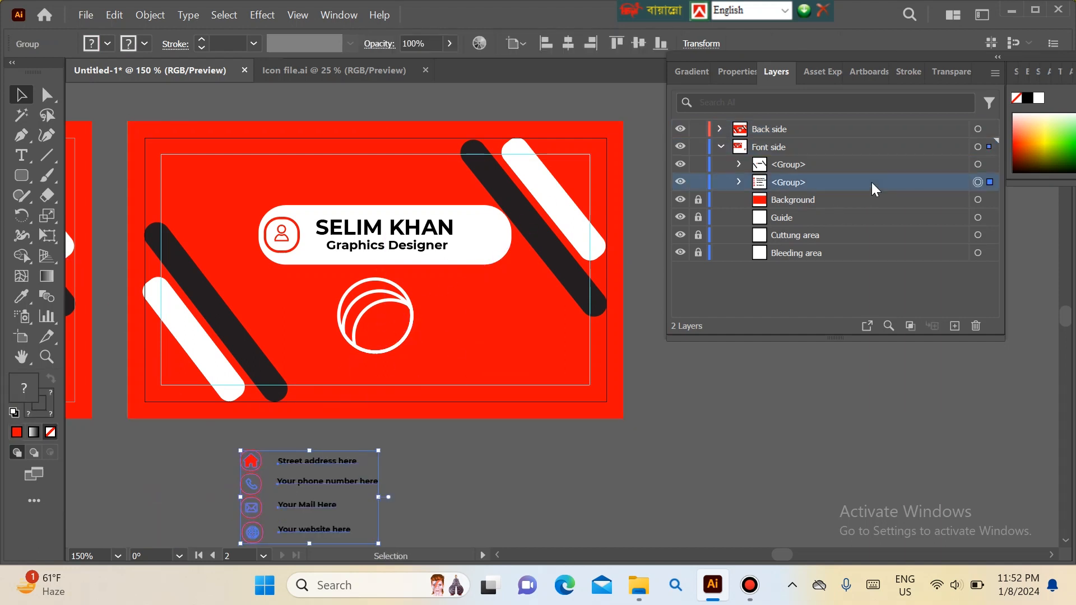
pyautogui.press('Delete')
pyautogui.click(797, 132)
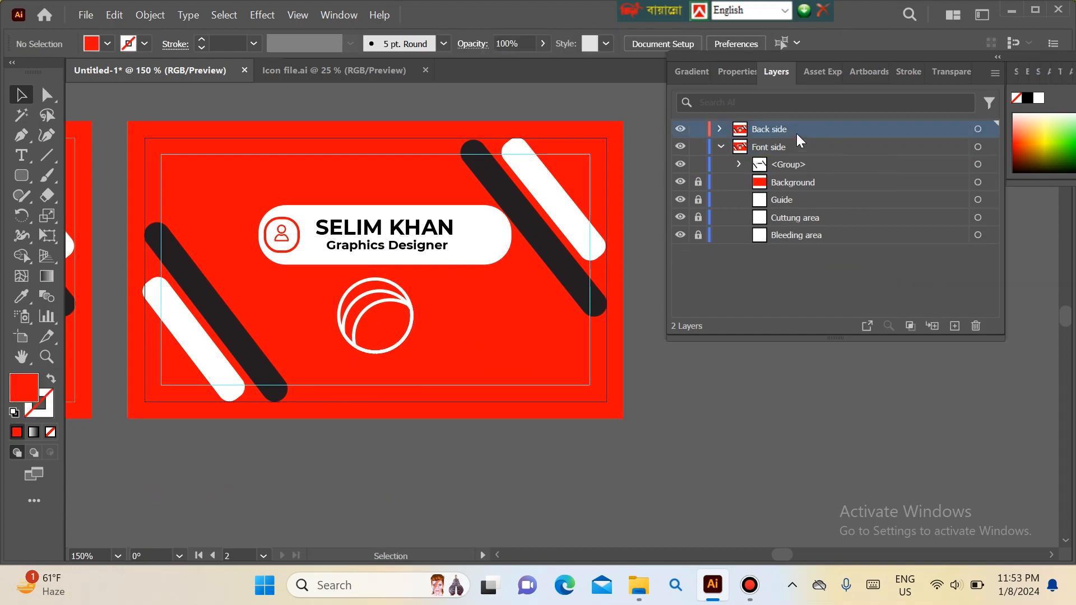
pyautogui.hotkey('ctrl', 'v')
pyautogui.moveTo(532, 363); pyautogui.dragTo(472, 522)
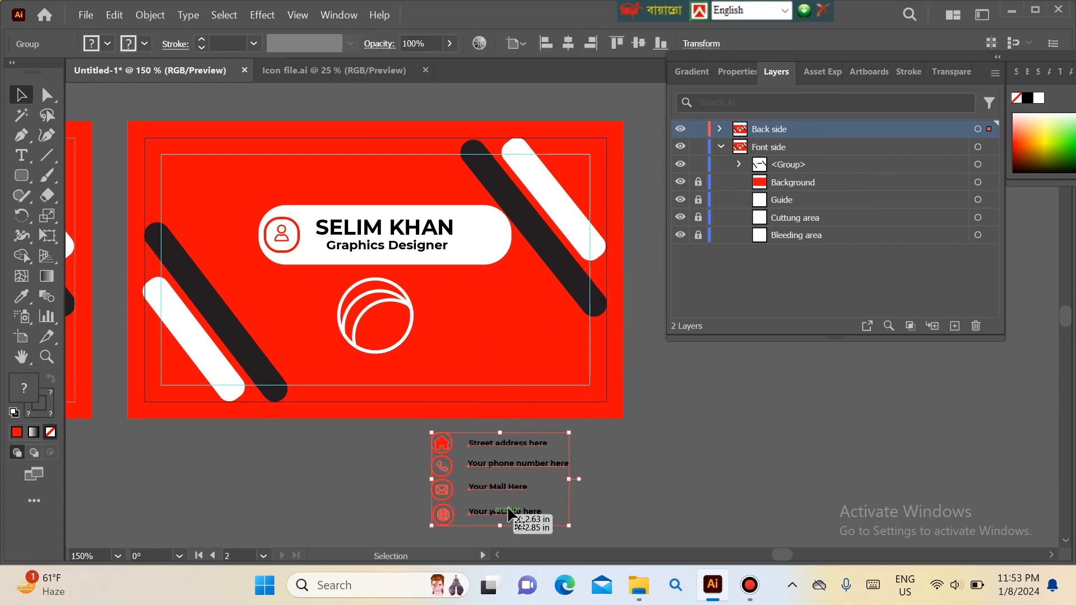
pyautogui.click(616, 430)
# Step: Ungroup the copied artwork on the back card and delete its lower-left pair of diagonal bars
pyautogui.click(314, 261)
pyautogui.rightClick(314, 261)
pyautogui.click(378, 378)
pyautogui.click(422, 300)
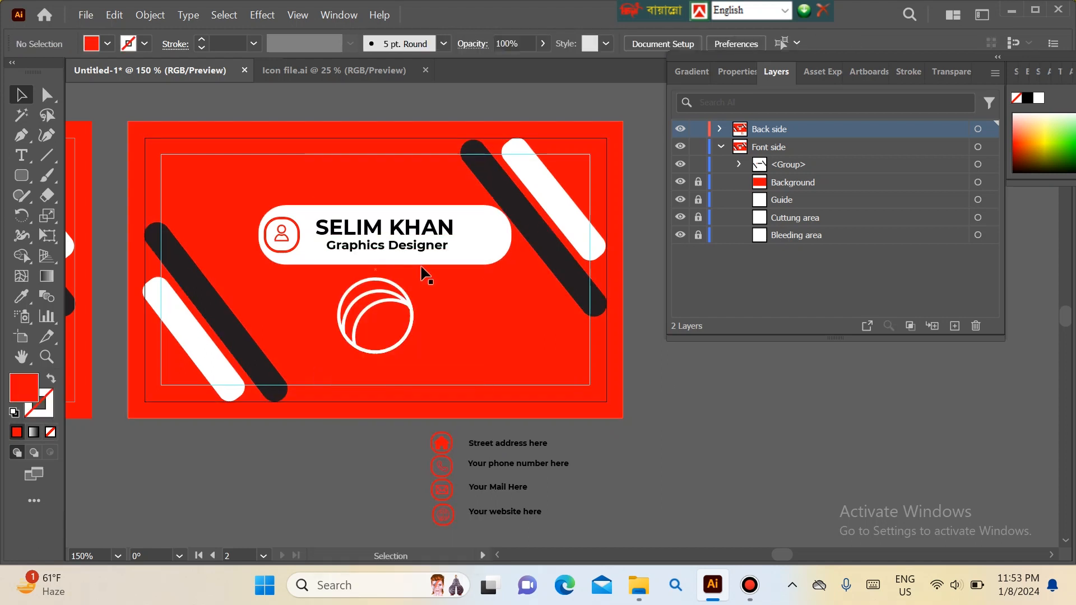
pyautogui.click(426, 261)
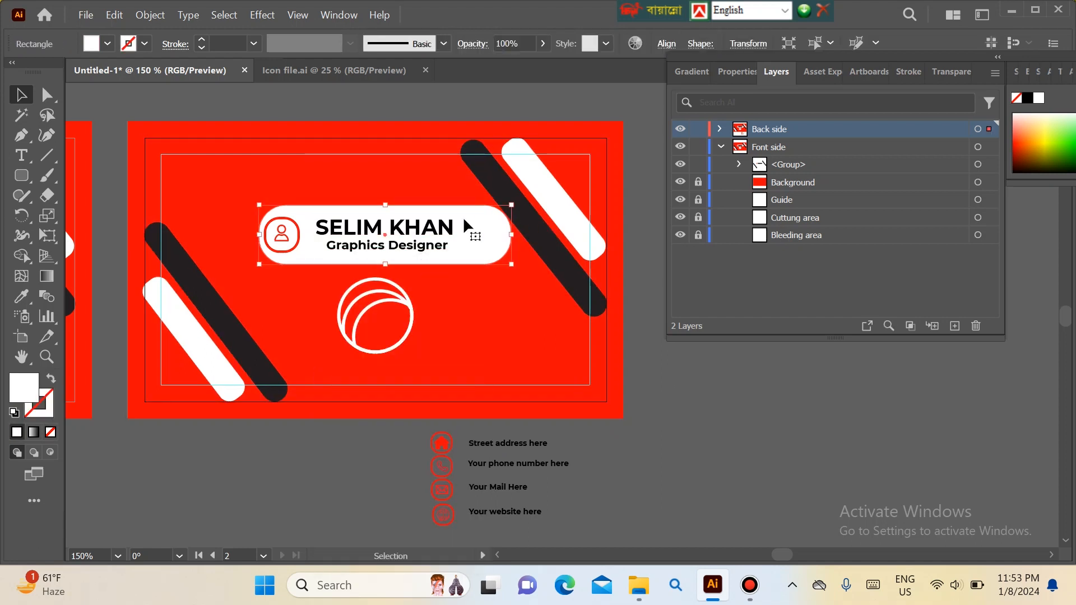
pyautogui.click(211, 312)
pyautogui.press('Delete')
# Step: Duplicate the back card's white rounded panel and stand the copy upright along the card's left edge
pyautogui.click(455, 261)
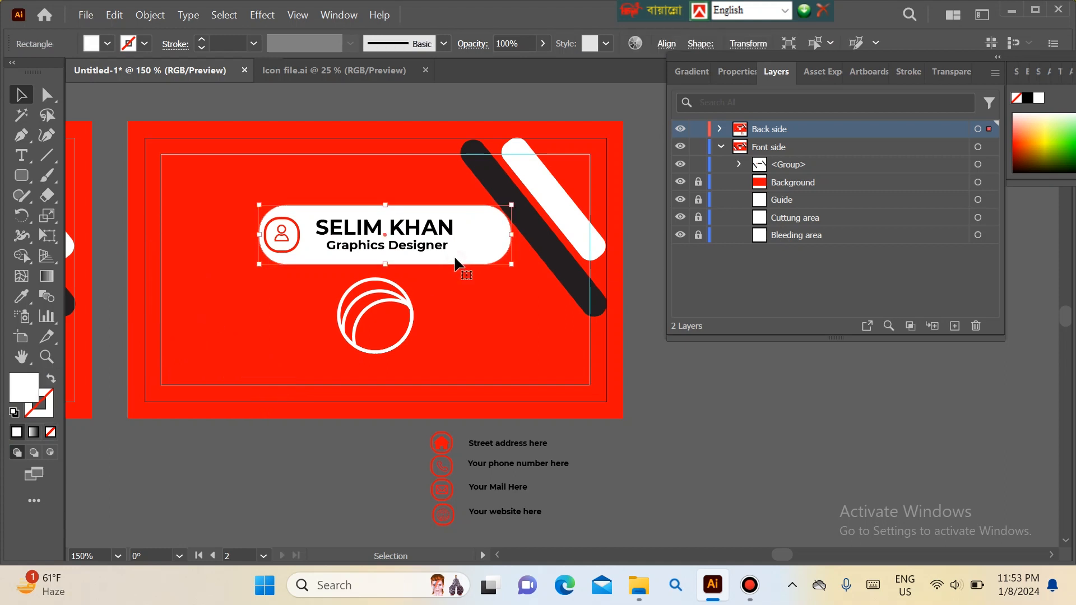
pyautogui.moveTo(455, 256); pyautogui.dragTo(298, 314)
pyautogui.moveTo(368, 269); pyautogui.dragTo(305, 182)
pyautogui.moveTo(272, 155); pyautogui.dragTo(253, 142)
pyautogui.hotkey('ctrl', 'z')
pyautogui.click(297, 94)
pyautogui.hotkey('ctrl', 'z')
pyautogui.click(225, 106)
pyautogui.click(247, 175)
pyautogui.hotkey('ctrl', '2')
pyautogui.click(289, 232)
pyautogui.moveTo(304, 174); pyautogui.dragTo(202, 165)
pyautogui.moveTo(225, 242); pyautogui.dragTo(194, 221)
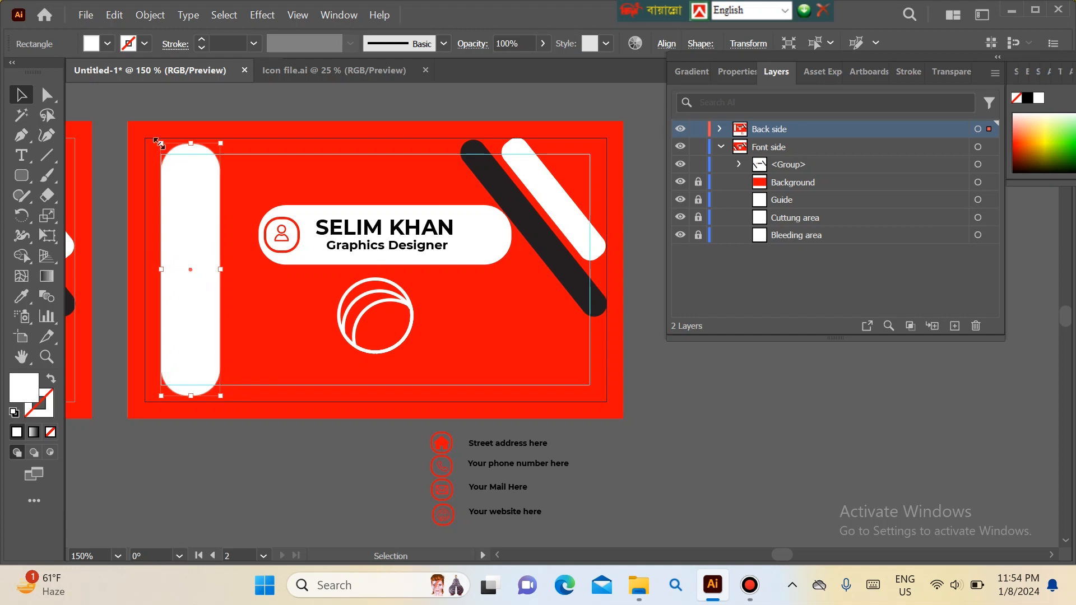
# Step: Resize the upright white panel to the inner guide's height and nudge it flush with the guide's left edge
pyautogui.moveTo(158, 143); pyautogui.dragTo(164, 154)
pyautogui.moveTo(191, 395); pyautogui.dragTo(191, 385)
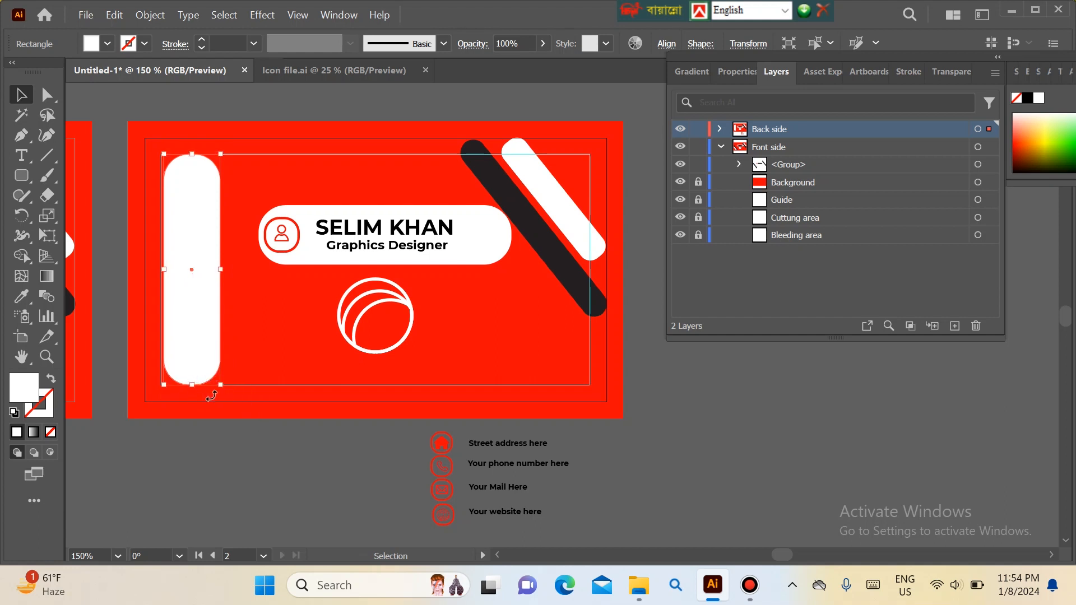
pyautogui.press('Left')
pyautogui.press('Left')
pyautogui.press('Right')
pyautogui.press('Right')
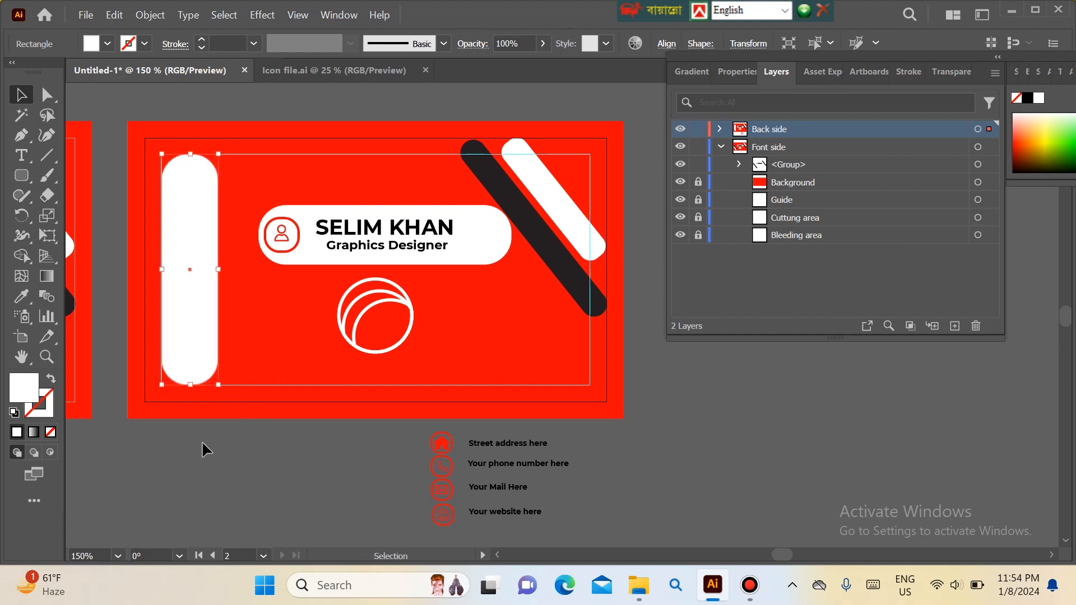
pyautogui.press('Left')
# Step: Lock the upright white panel on the back card and select the contact details group below the card
pyautogui.click(199, 442)
pyautogui.click(206, 328)
pyautogui.click(165, 441)
pyautogui.click(169, 362)
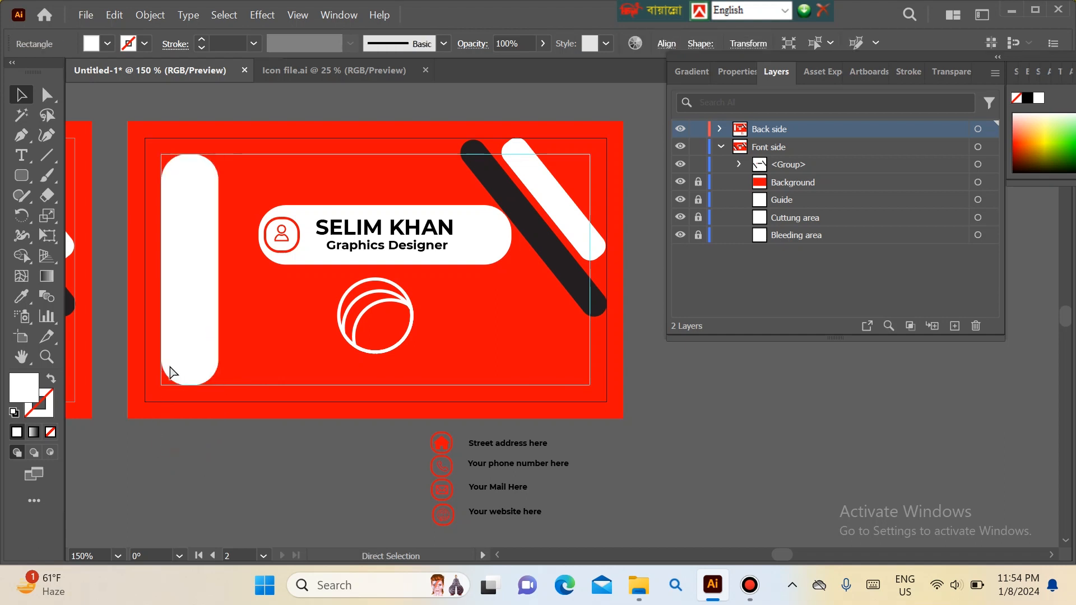
pyautogui.hotkey('ctrl', '2')
pyautogui.click(428, 431)
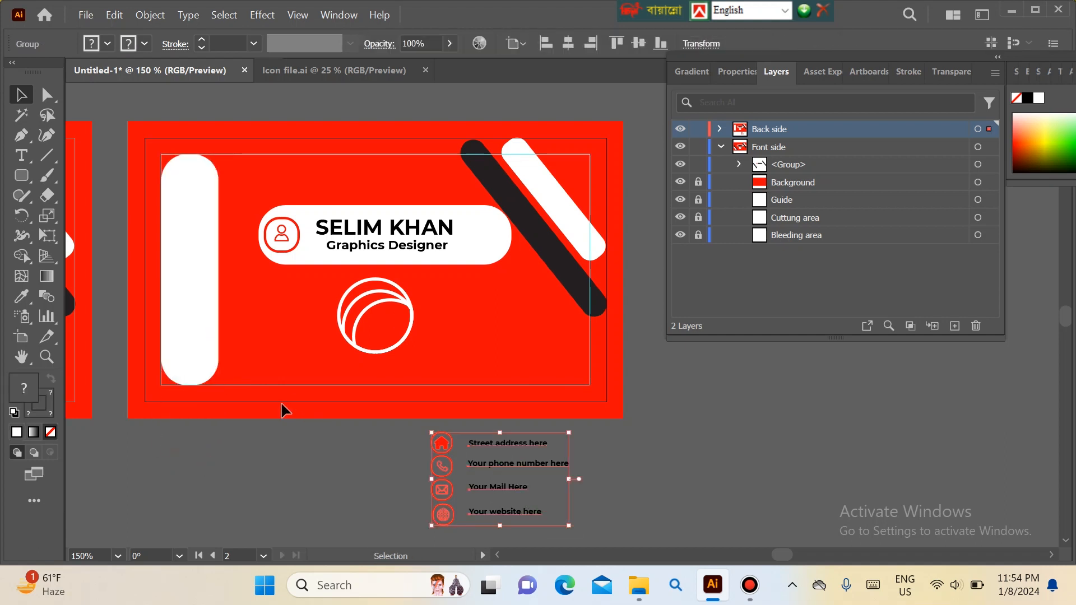
pyautogui.click(314, 243)
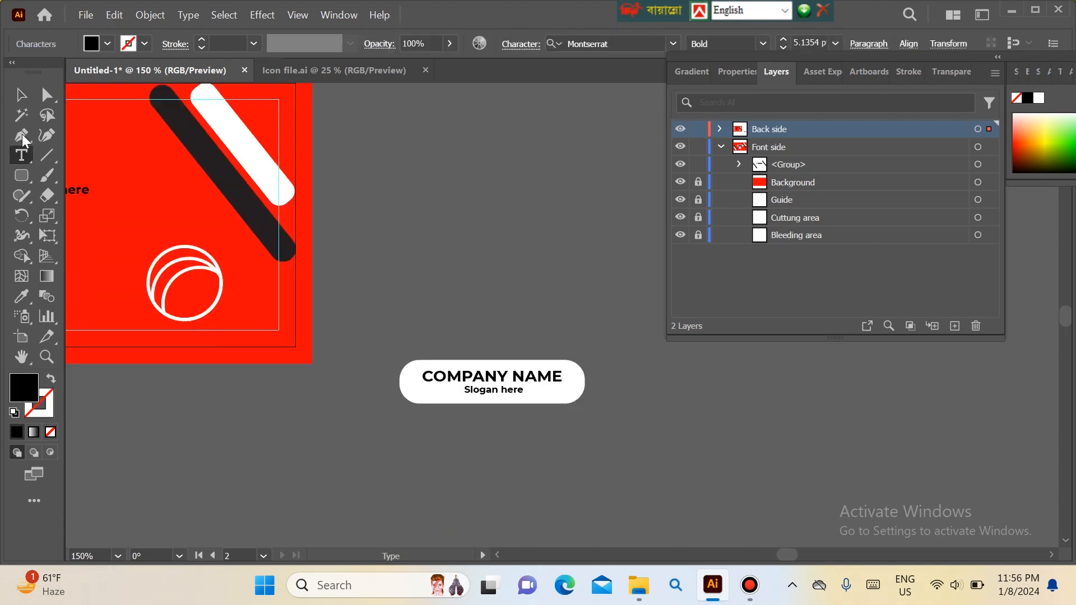
# Step: Move the company name and slogan panel from beside the back card to just above the circular logo
pyautogui.press('v')
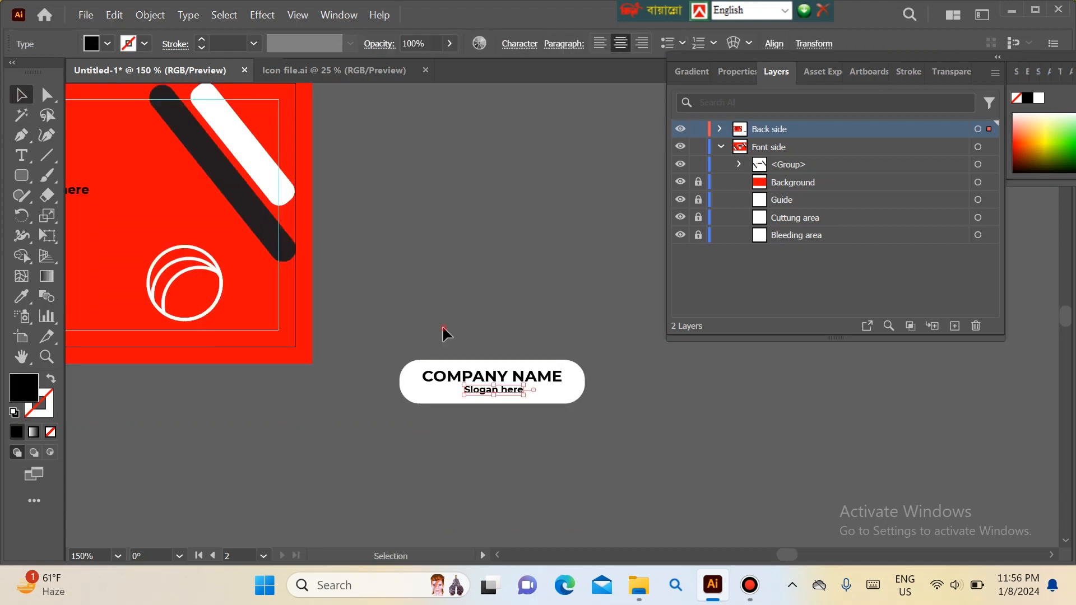
pyautogui.click(467, 387)
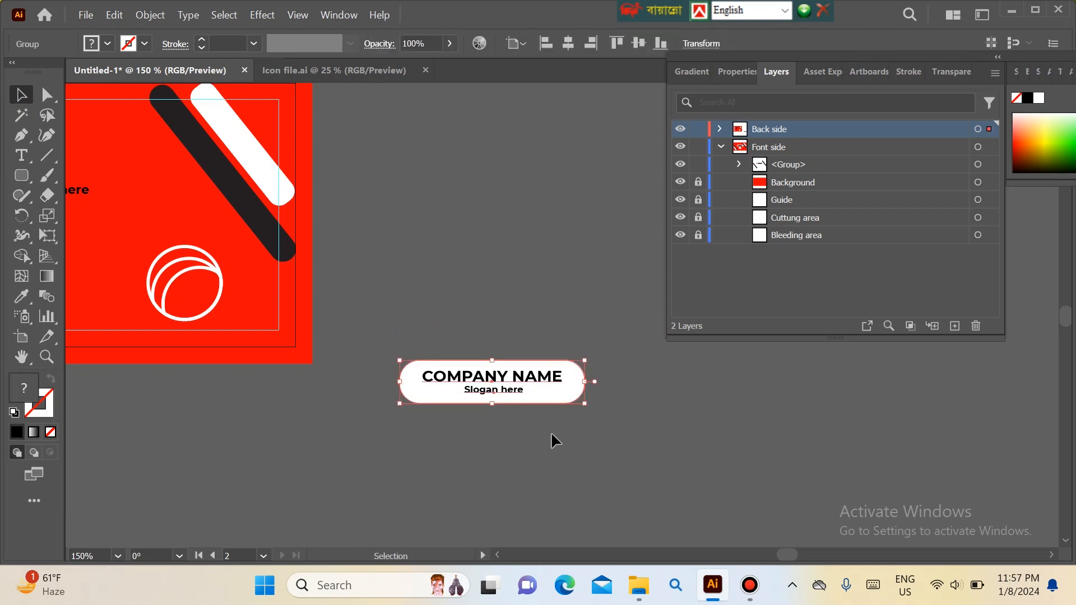
pyautogui.press('space')
pyautogui.moveTo(309, 425); pyautogui.dragTo(519, 508)
pyautogui.moveTo(732, 462); pyautogui.dragTo(396, 287)
# Step: Shrink the circular logo and keep it in the back card's lower-right area inside the guide
pyautogui.click(407, 354)
pyautogui.moveTo(357, 335)
pyautogui.mouseDown()
pyautogui.moveTo(422, 380)
pyautogui.moveTo(410, 381)
pyautogui.mouseUp()
pyautogui.click(675, 471)
pyautogui.click(609, 414)
# Step: Scale down the company name panel and position it directly above the circular logo
pyautogui.moveTo(439, 327); pyautogui.dragTo(431, 348)
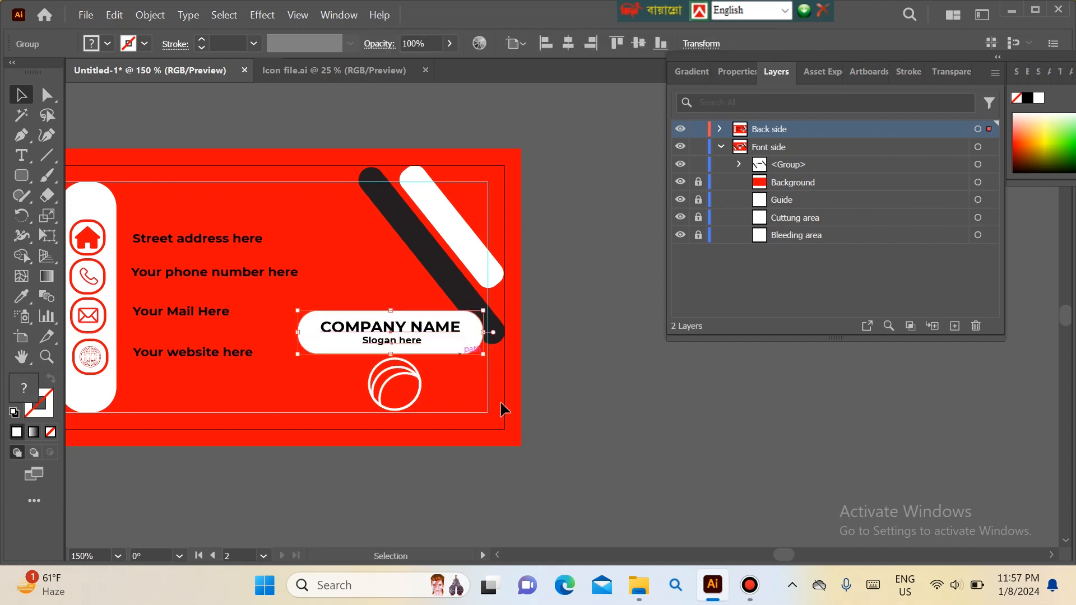
pyautogui.moveTo(299, 355); pyautogui.dragTo(329, 347)
pyautogui.click(495, 344)
pyautogui.moveTo(439, 332); pyautogui.dragTo(401, 344)
pyautogui.click(582, 373)
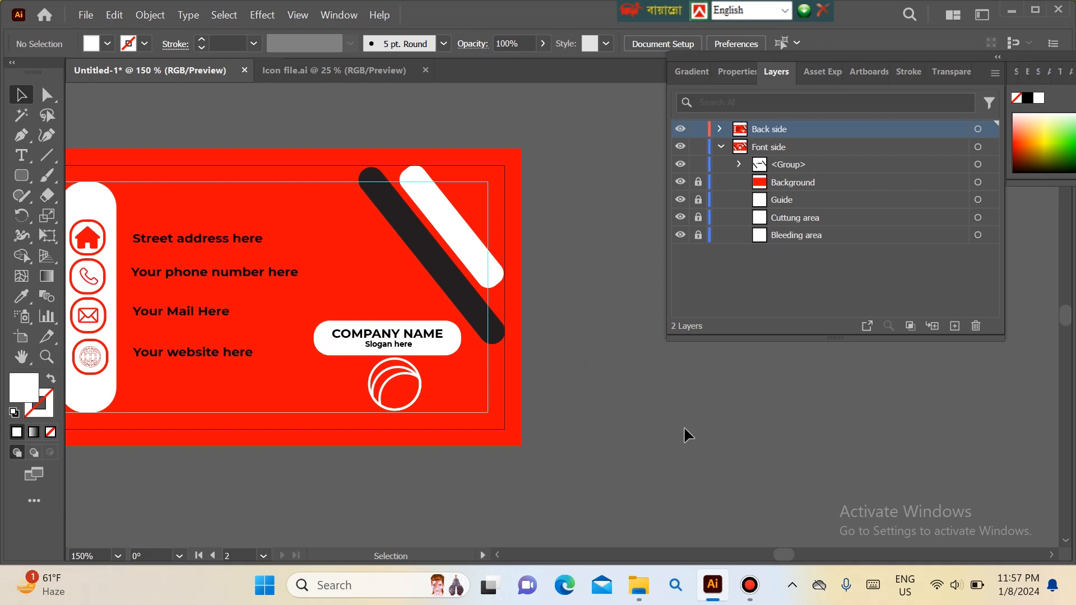
# Step: Unlock all locked objects on both sides of the business card
pyautogui.moveTo(368, 477); pyautogui.dragTo(536, 475)
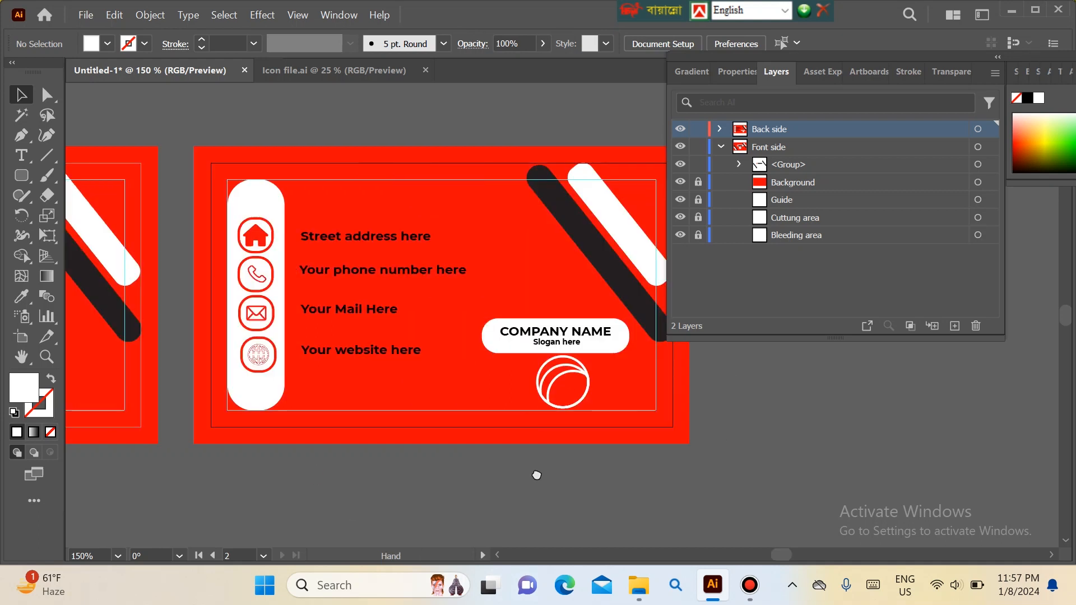
pyautogui.hotkey('ctrl', '-')
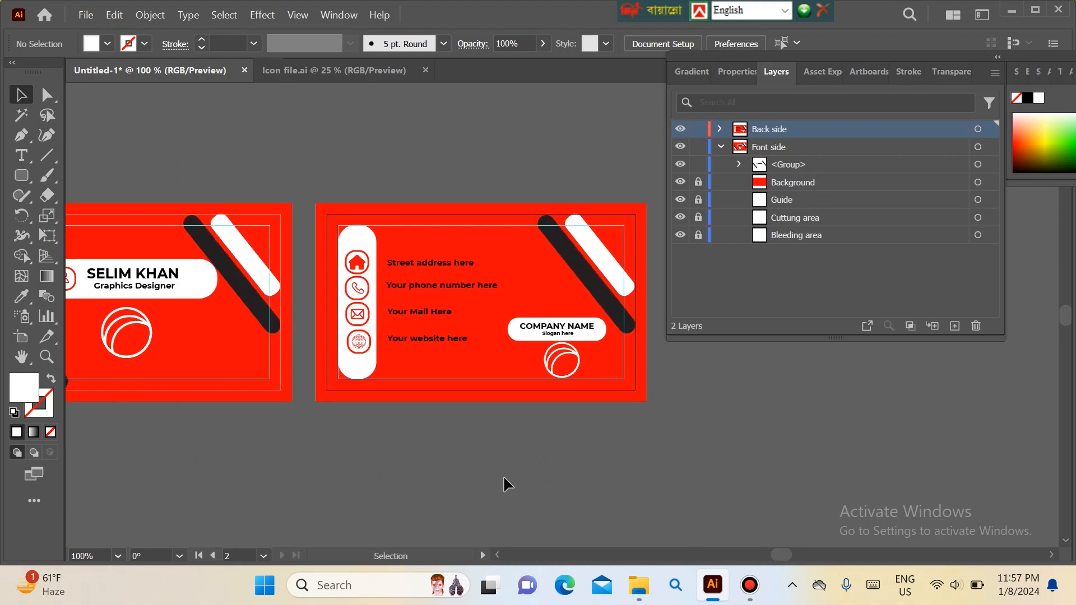
pyautogui.moveTo(325, 414); pyautogui.dragTo(268, 396)
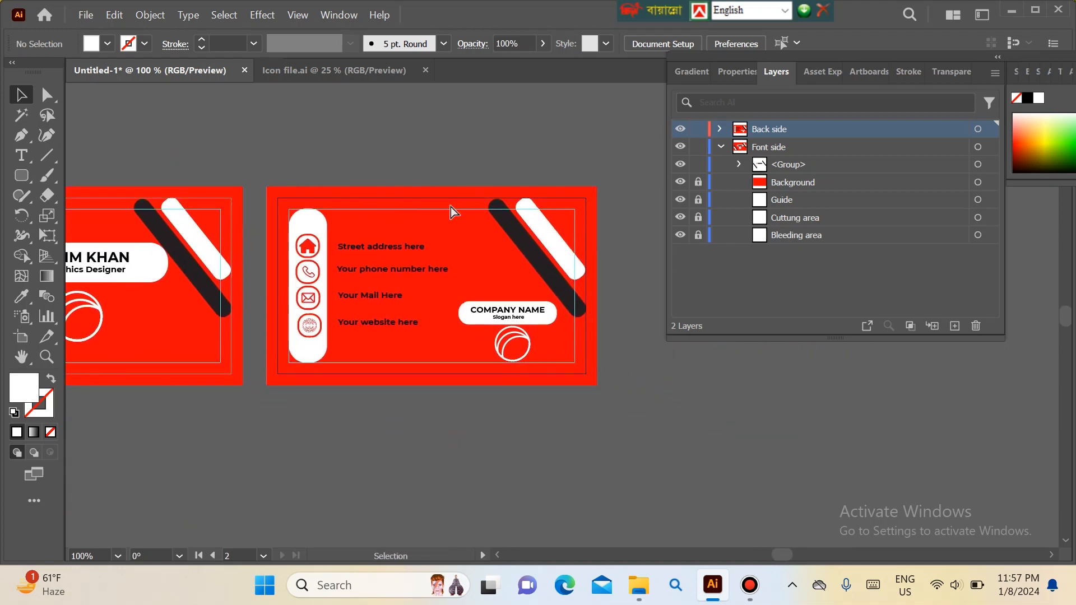
pyautogui.hotkey('ctrl', 'alt', '2')
pyautogui.click(412, 132)
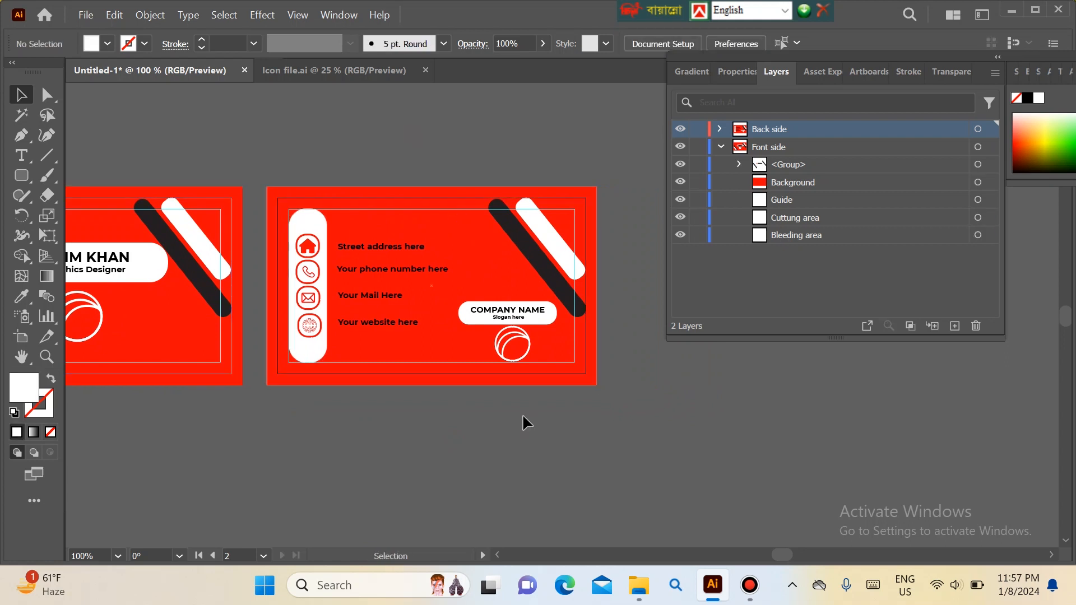
# Step: Nudge the contact details group slightly left so its icons sit centred in the back card's white vertical bar
pyautogui.moveTo(464, 423); pyautogui.dragTo(399, 427)
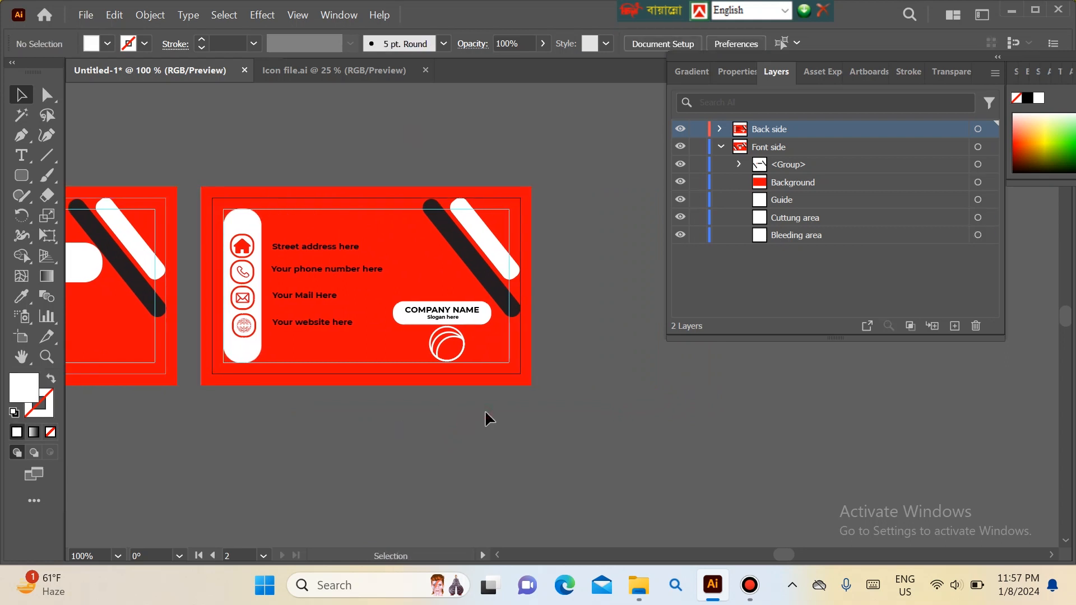
pyautogui.hotkey('ctrl', '+')
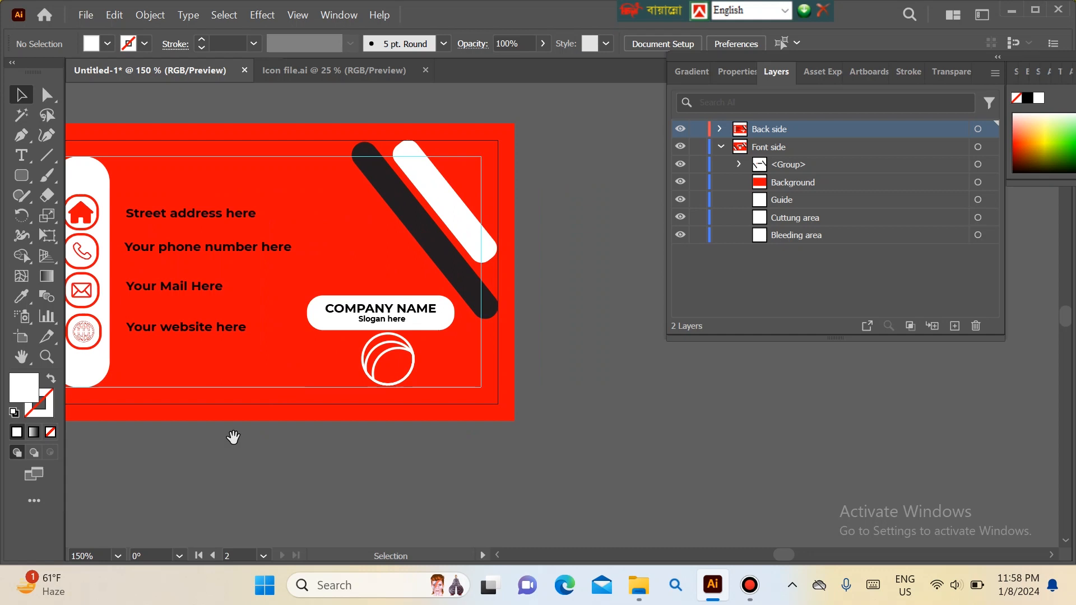
pyautogui.hscroll(-3, 233, 443)
pyautogui.scroll(1, 233, 442)
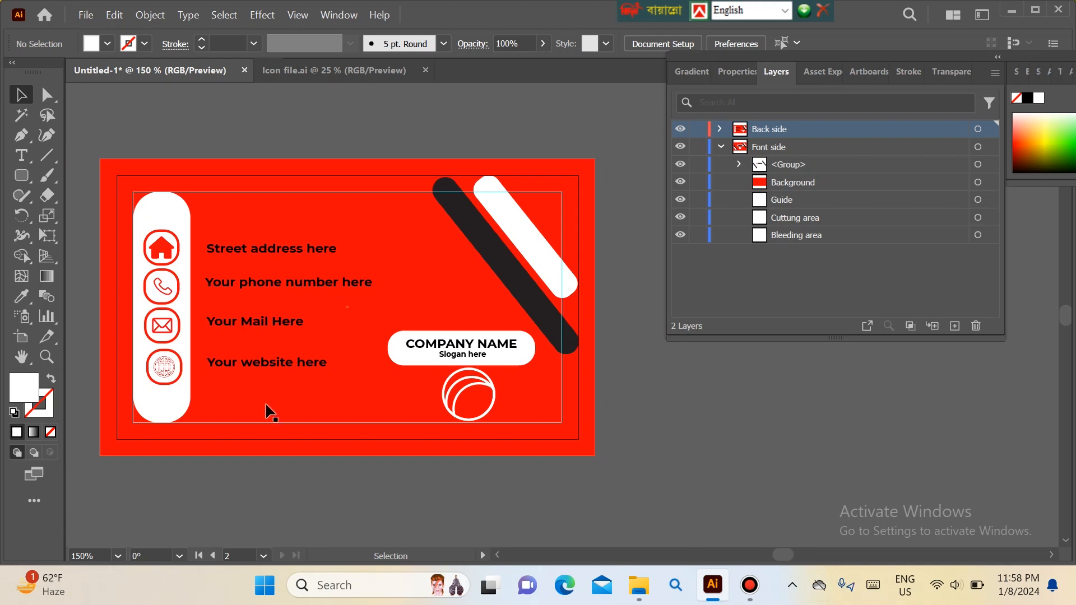
pyautogui.click(252, 359)
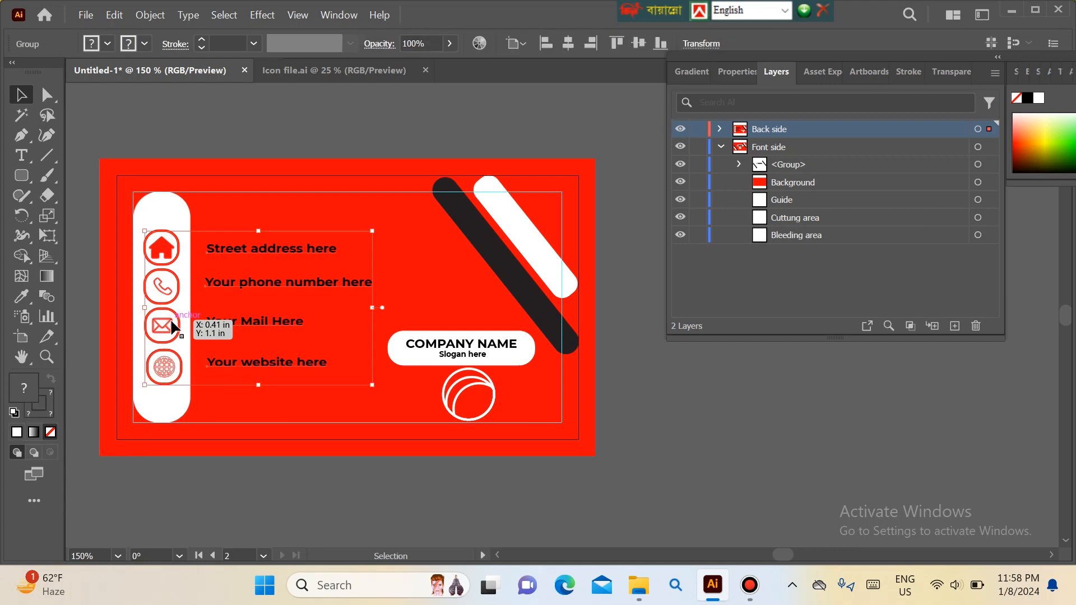
pyautogui.press('Left')
pyautogui.click(191, 465)
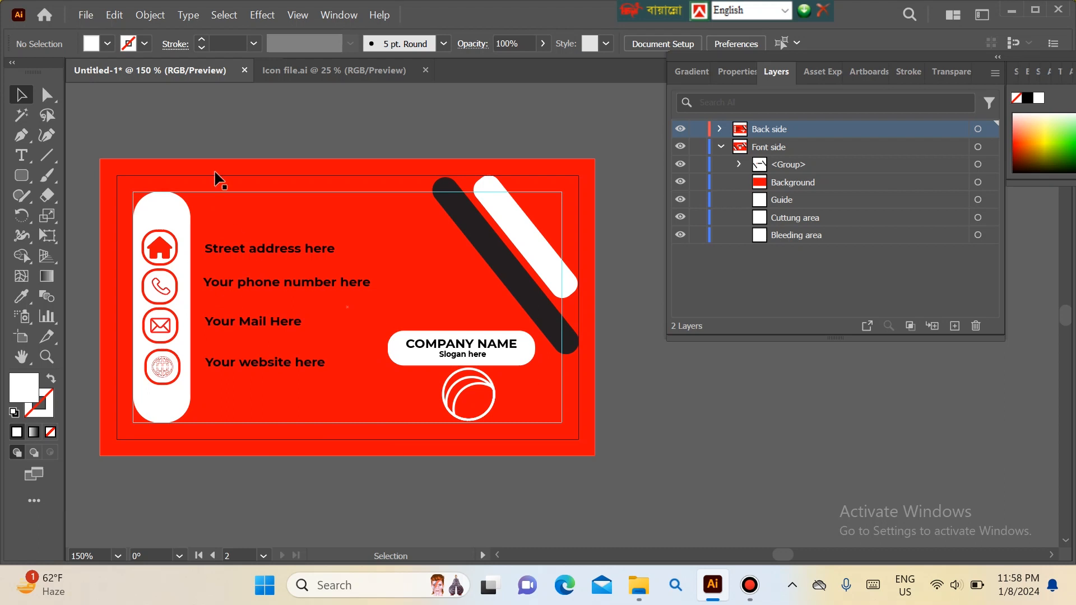
# Step: Cover the back card's cutting area with a square-cornered white rectangle using the Rectangle tool
pyautogui.click(295, 163)
pyautogui.click(383, 146)
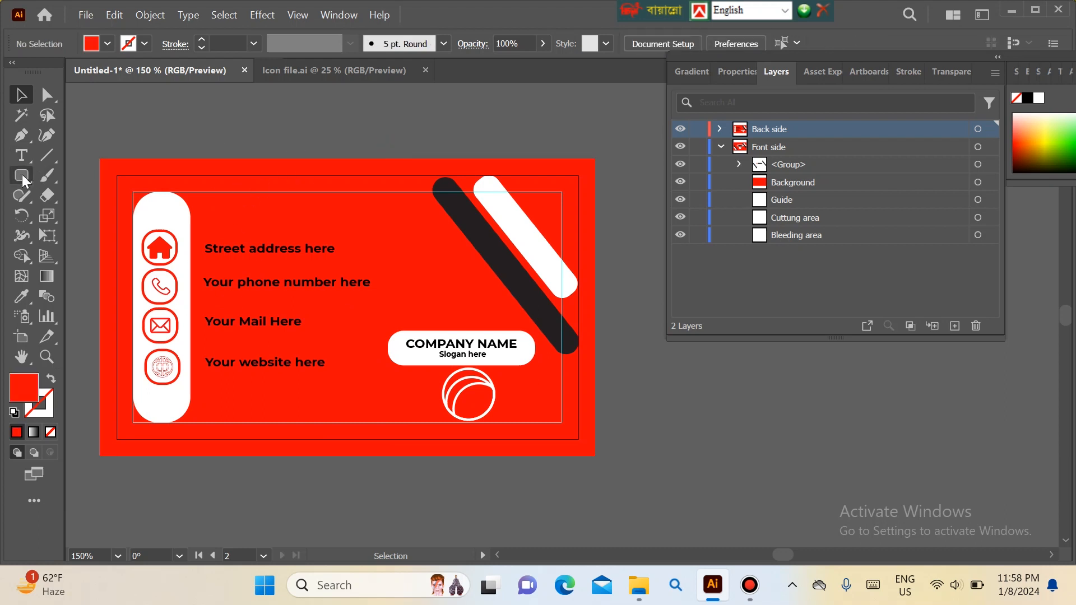
pyautogui.click(21, 175)
pyautogui.moveTo(21, 172); pyautogui.dragTo(84, 179)
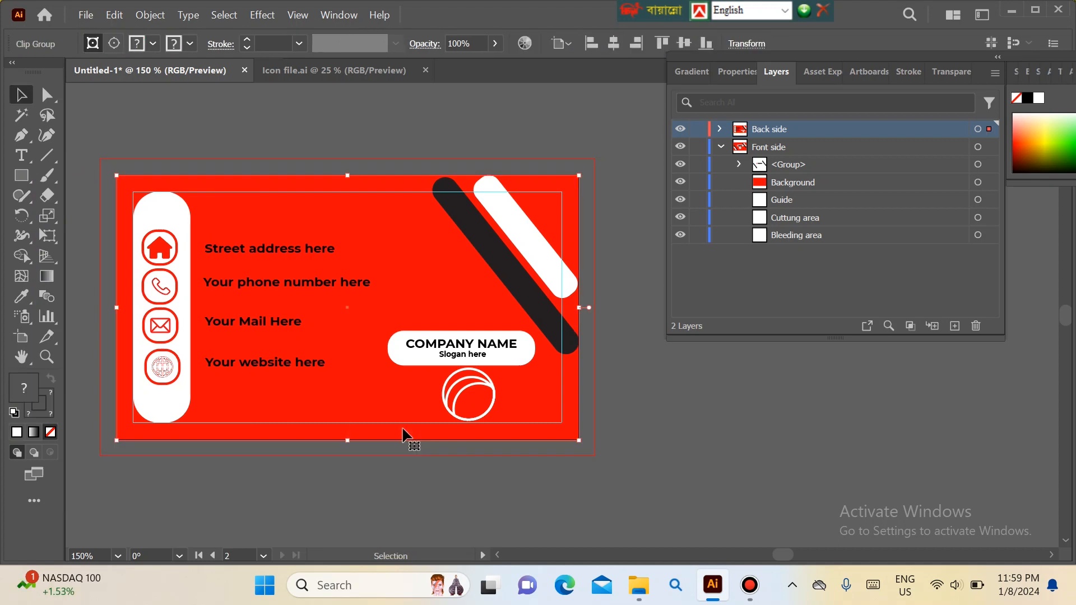
# Step: Undo the back card's clipping mask and round the corners of the white rectangle covering its cutting area
pyautogui.hotkey('ctrl', 'z')
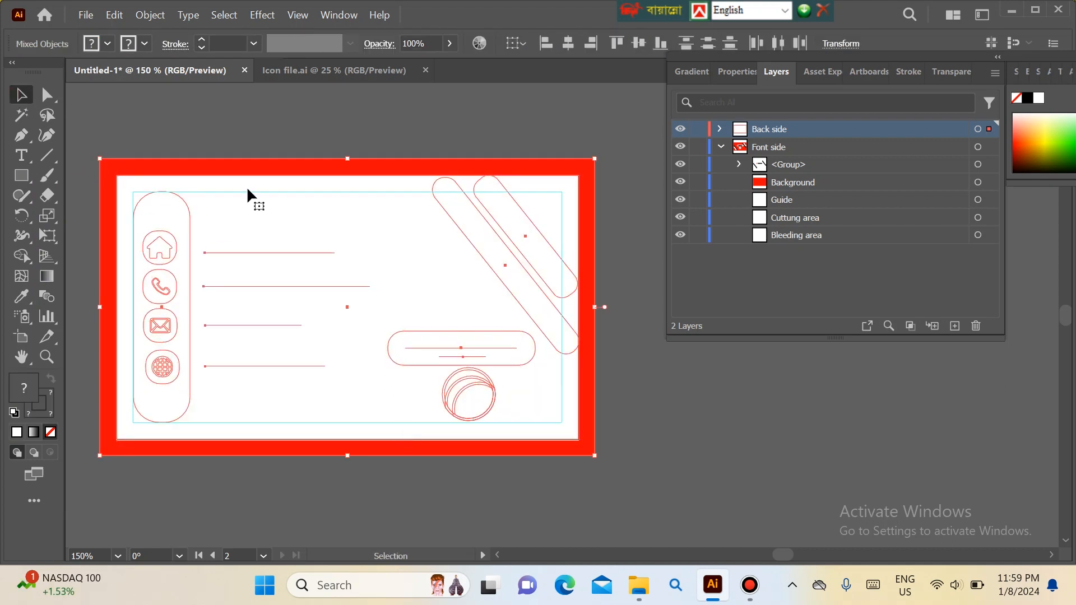
pyautogui.click(152, 124)
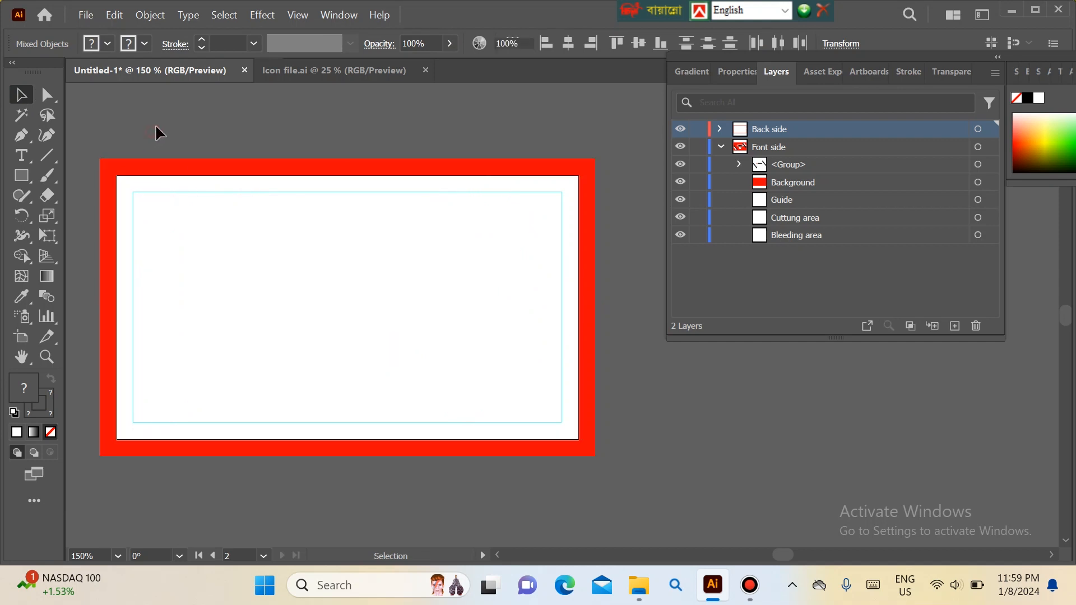
pyautogui.click(142, 194)
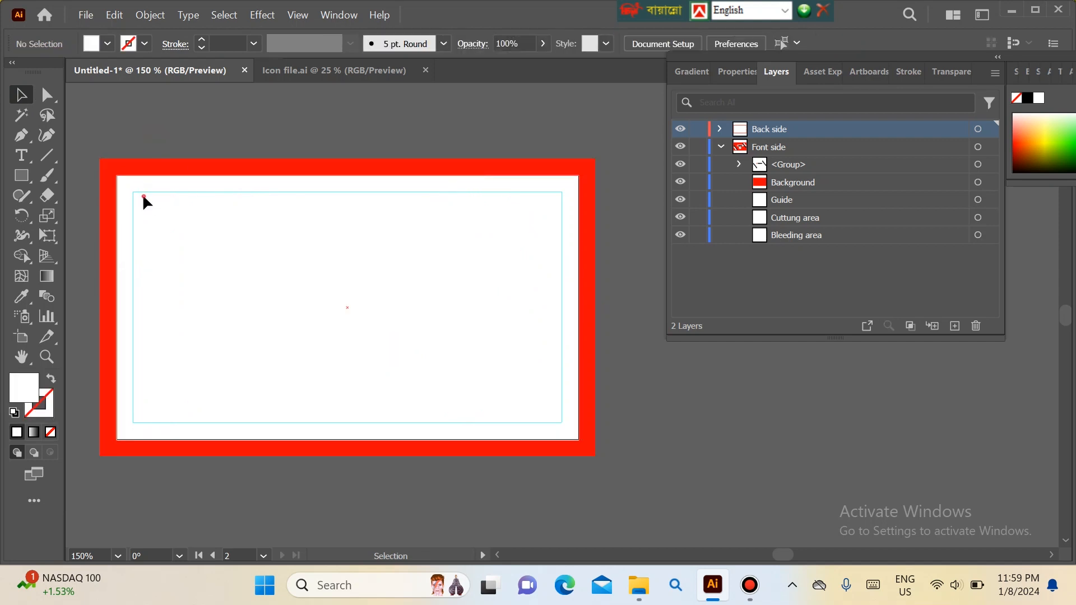
pyautogui.click(47, 96)
pyautogui.click(702, 40)
pyautogui.click(21, 95)
pyautogui.click(164, 109)
# Step: Clip all of the back card's artwork to the rounded rectangle with a clipping mask
pyautogui.moveTo(105, 127); pyautogui.dragTo(598, 463)
pyautogui.rightClick(325, 247)
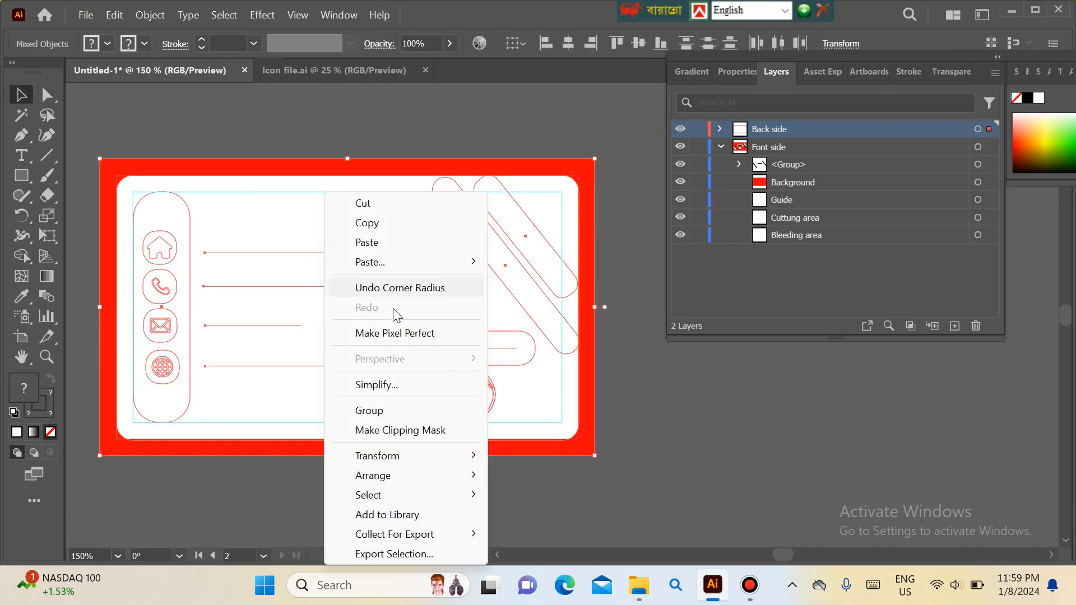
pyautogui.click(383, 431)
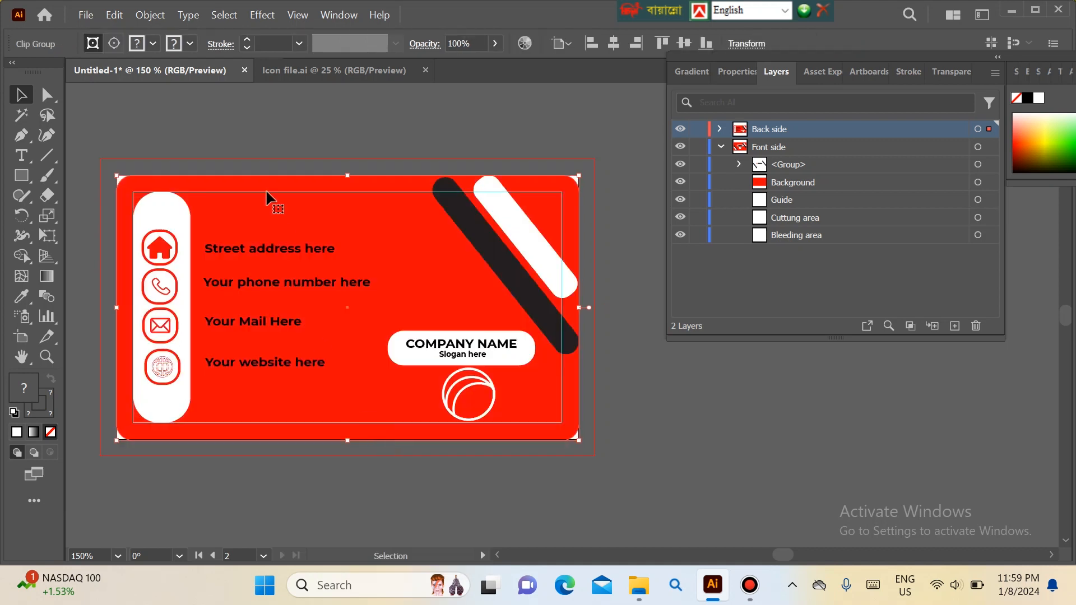
pyautogui.click(275, 121)
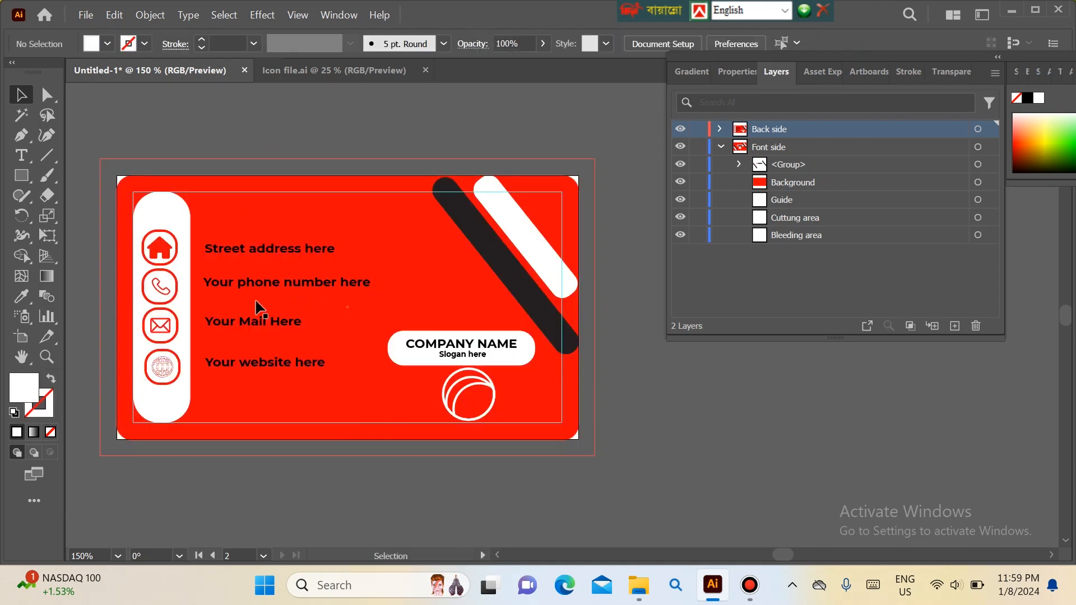
# Step: Release the front card's clipping mask and round the corners of the white rectangle covering its cutting area
pyautogui.moveTo(366, 323); pyautogui.dragTo(611, 361)
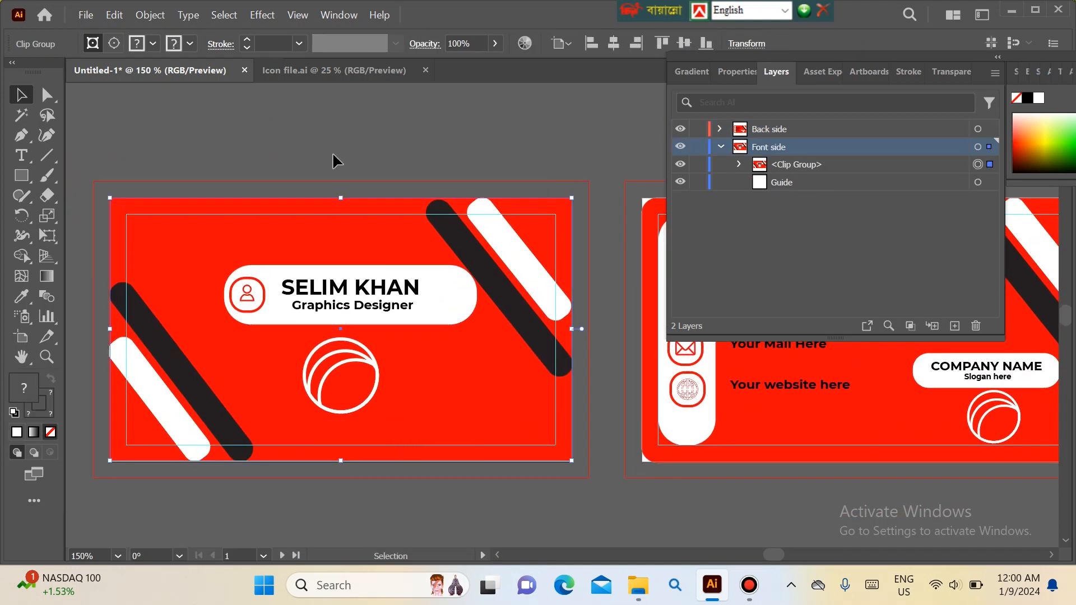
pyautogui.hotkey('ctrl', 'alt', '7')
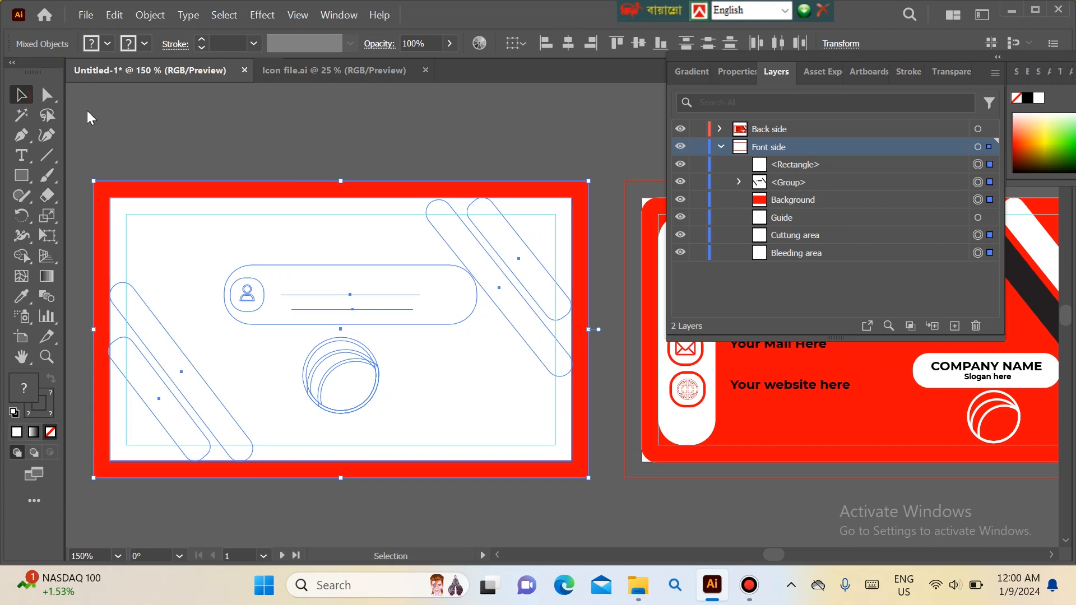
pyautogui.click(224, 160)
pyautogui.click(194, 245)
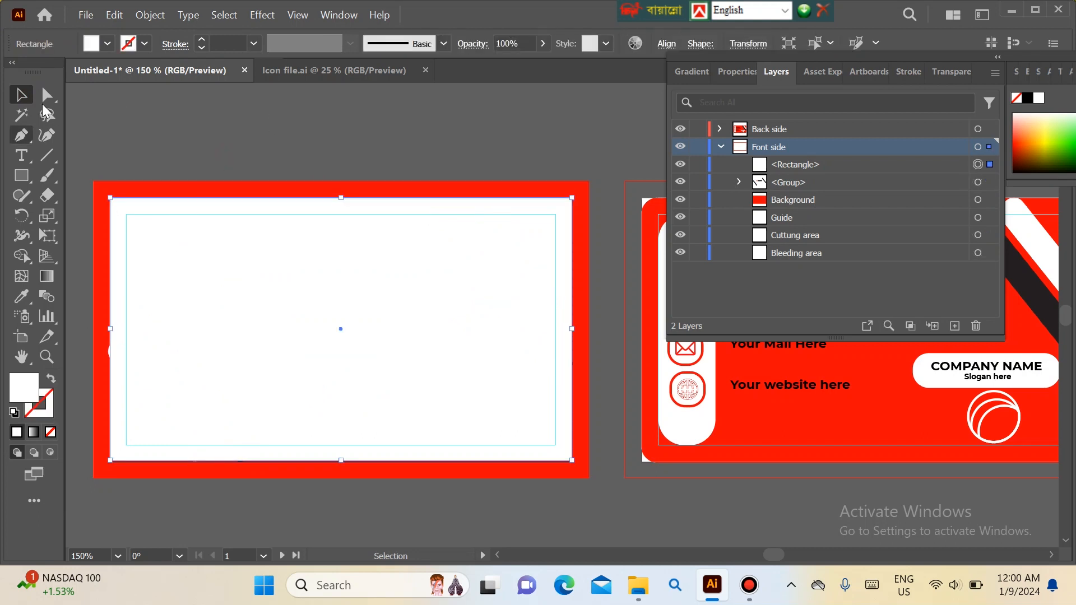
pyautogui.click(57, 95)
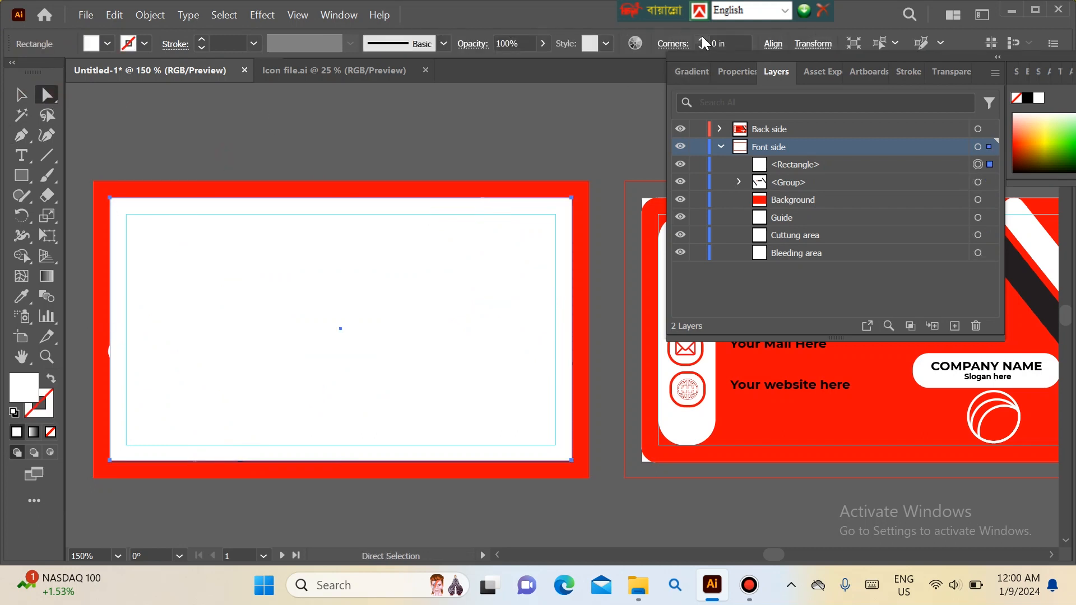
pyautogui.click(702, 39)
pyautogui.click(21, 95)
# Step: Clip all of the front card's artwork to its rounded rectangle with a clipping mask
pyautogui.moveTo(103, 163); pyautogui.dragTo(573, 497)
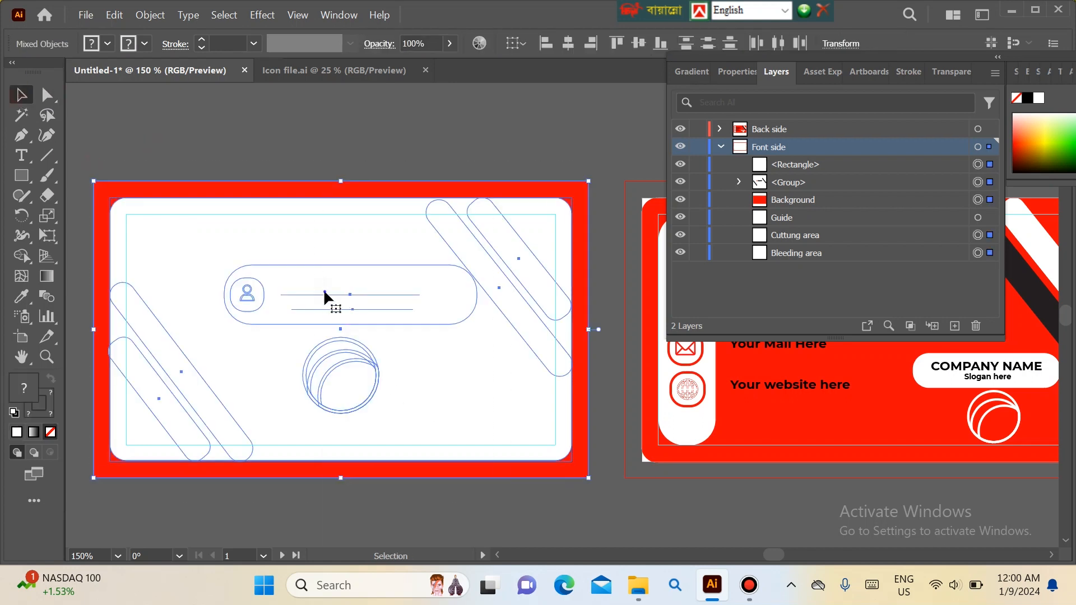
pyautogui.rightClick(325, 298)
pyautogui.click(404, 427)
pyautogui.click(264, 124)
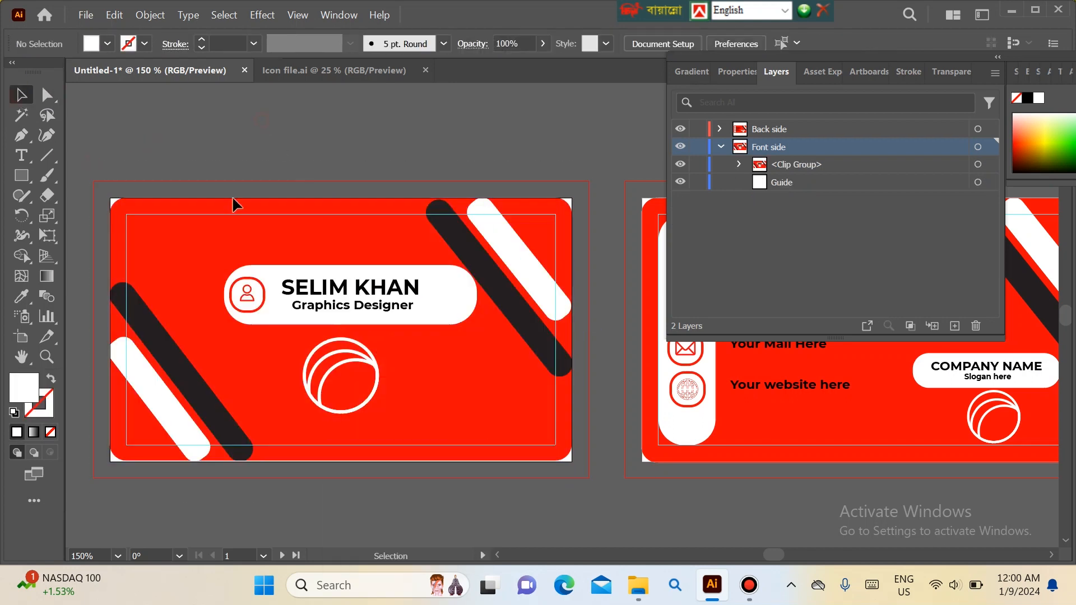
pyautogui.click(295, 245)
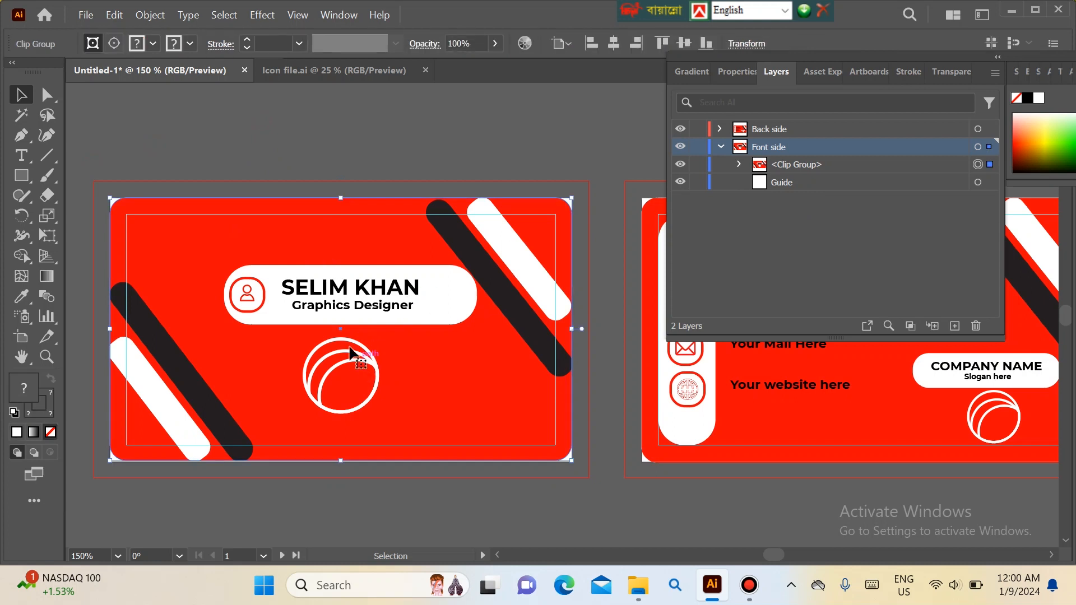
# Step: Move the Layers panel aside to uncover both cards and close the Icon file.ai document
pyautogui.hotkey('ctrl', '-')
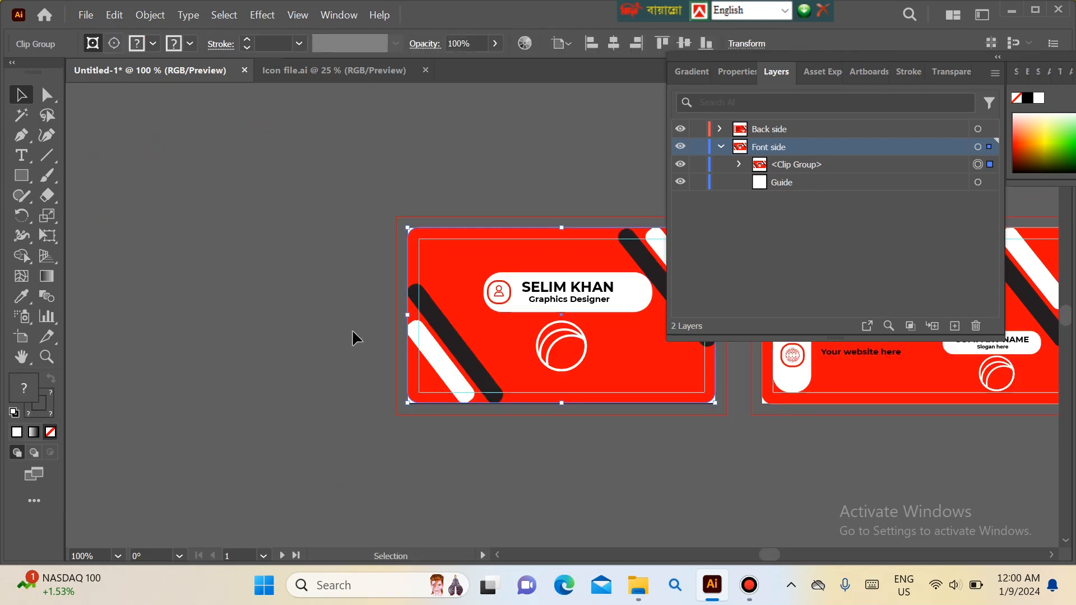
pyautogui.moveTo(582, 303); pyautogui.dragTo(203, 273)
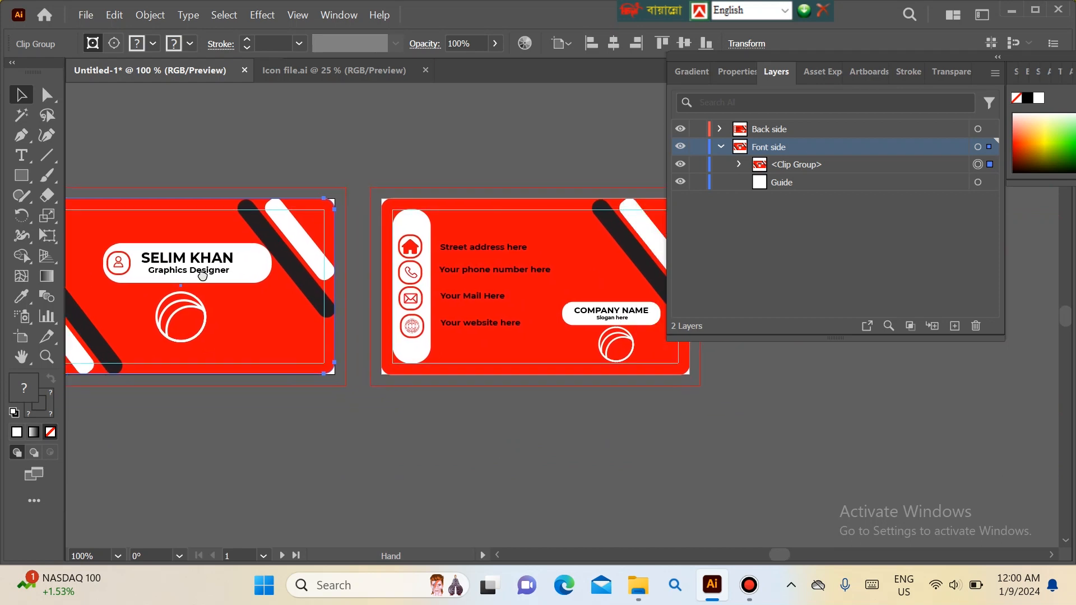
pyautogui.moveTo(728, 54); pyautogui.dragTo(853, 52)
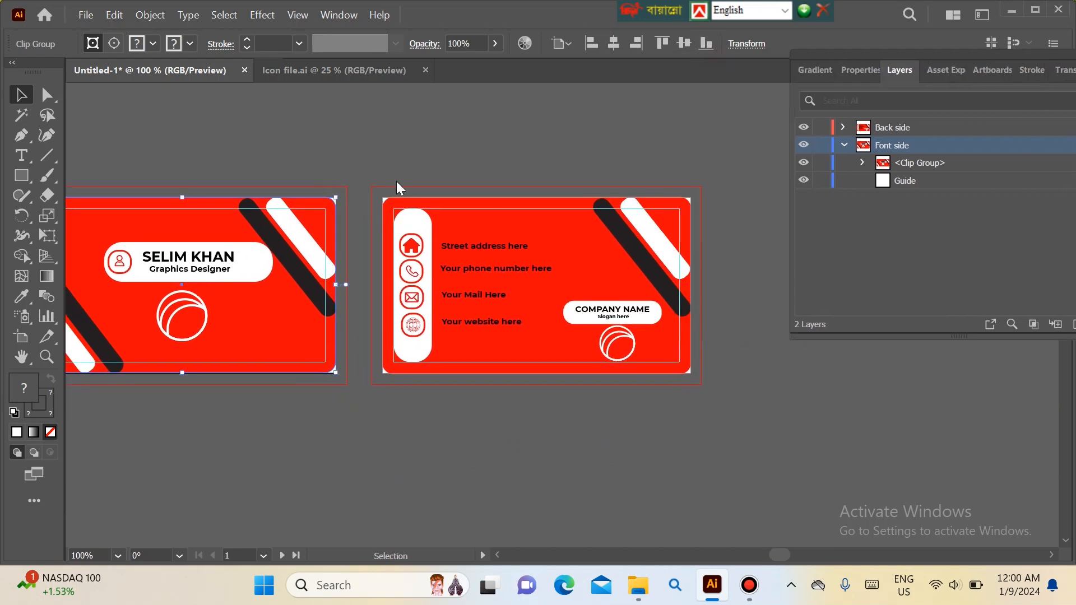
pyautogui.moveTo(333, 227); pyautogui.dragTo(397, 222)
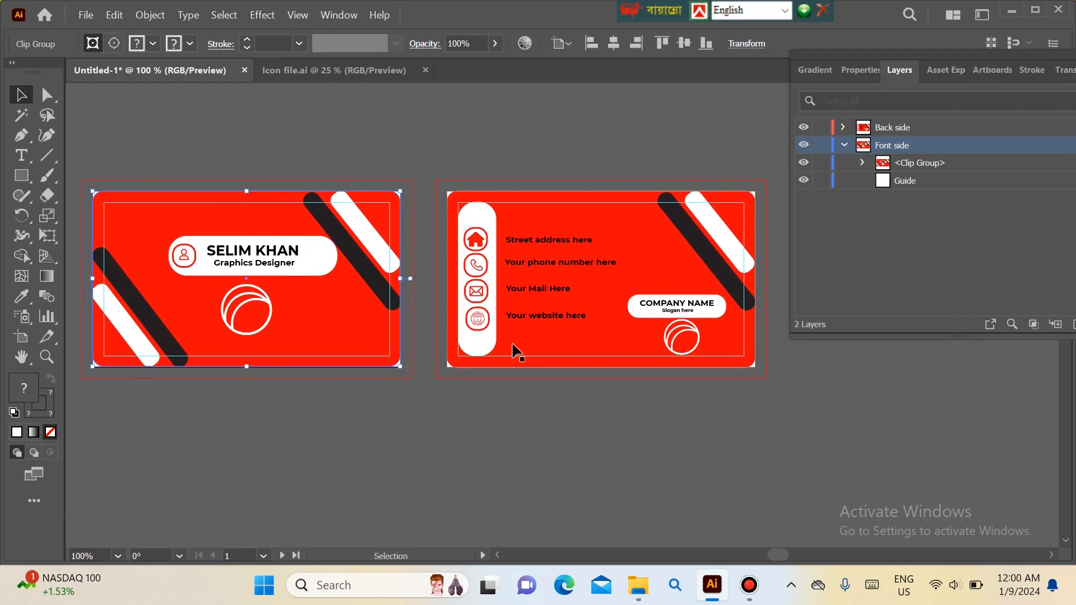
pyautogui.click(459, 405)
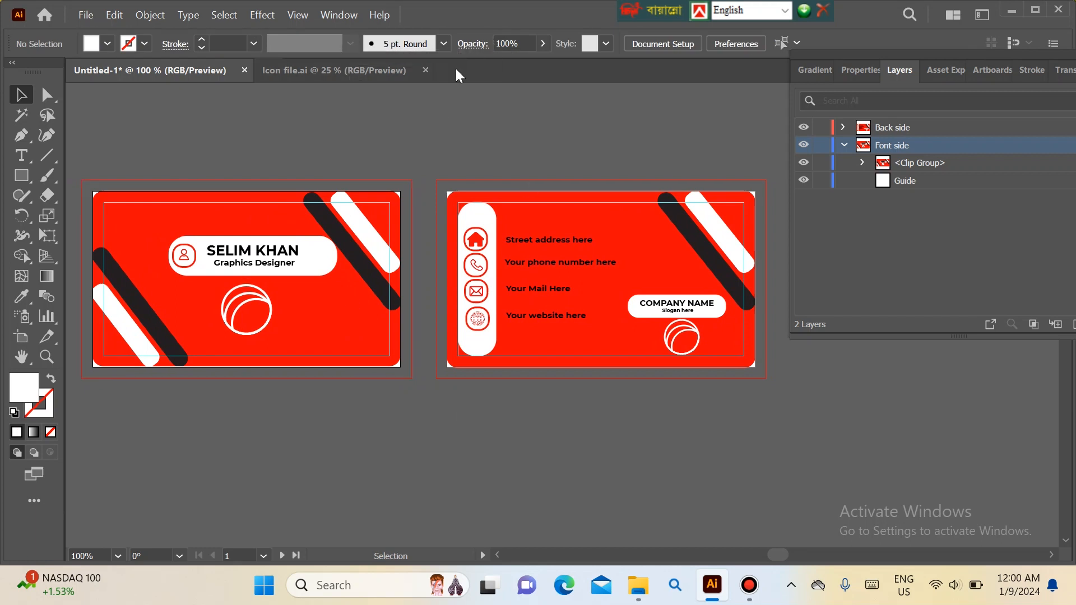
pyautogui.click(425, 70)
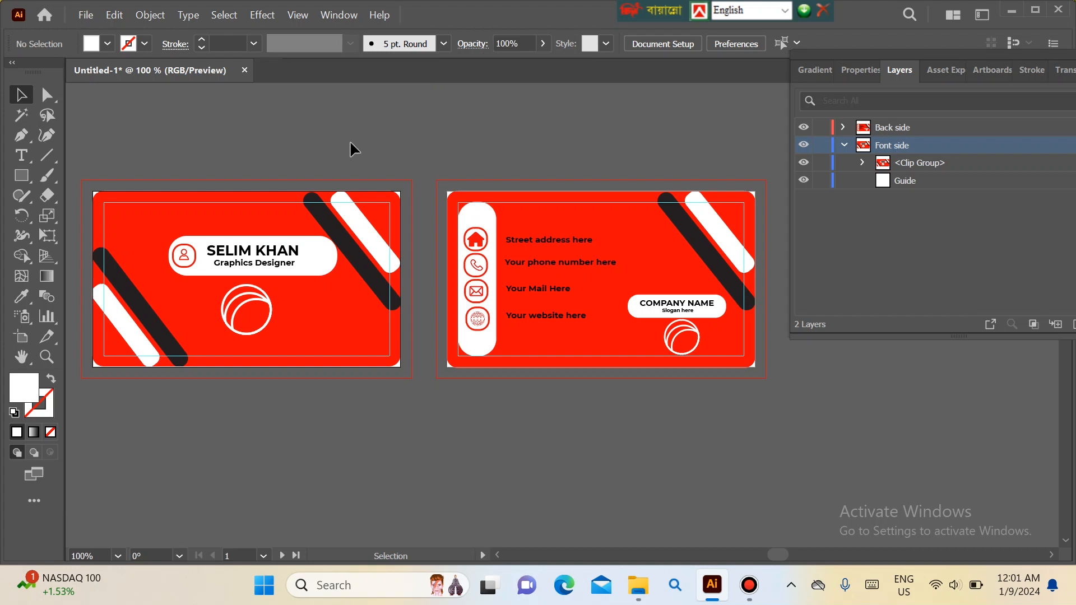